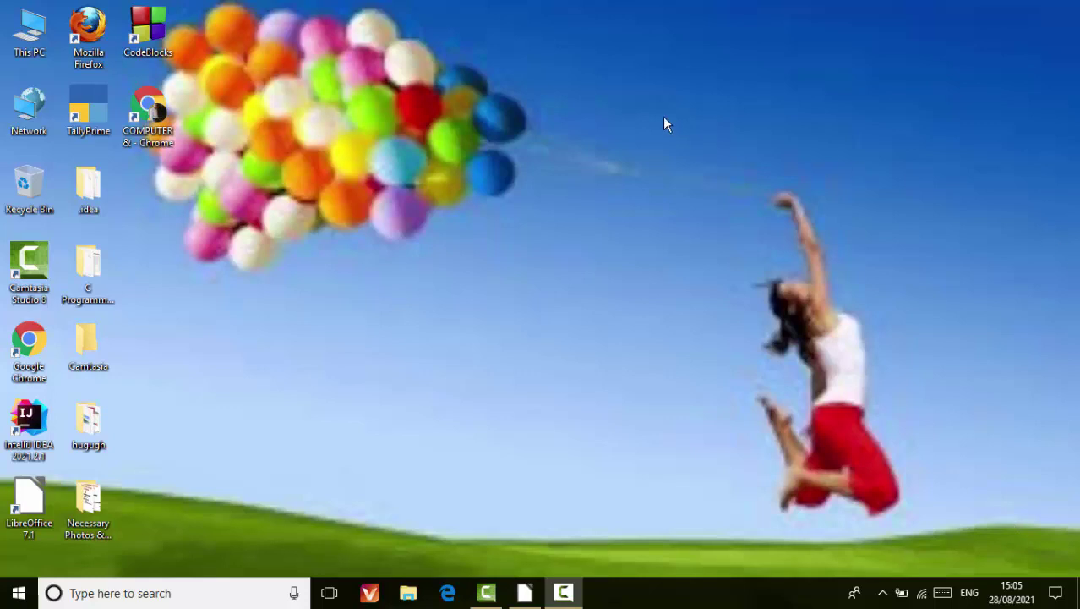
Launch Microsoft Office Access 2007 by searching 'msa' from the Start menu
right_click(394, 82)
click(428, 153)
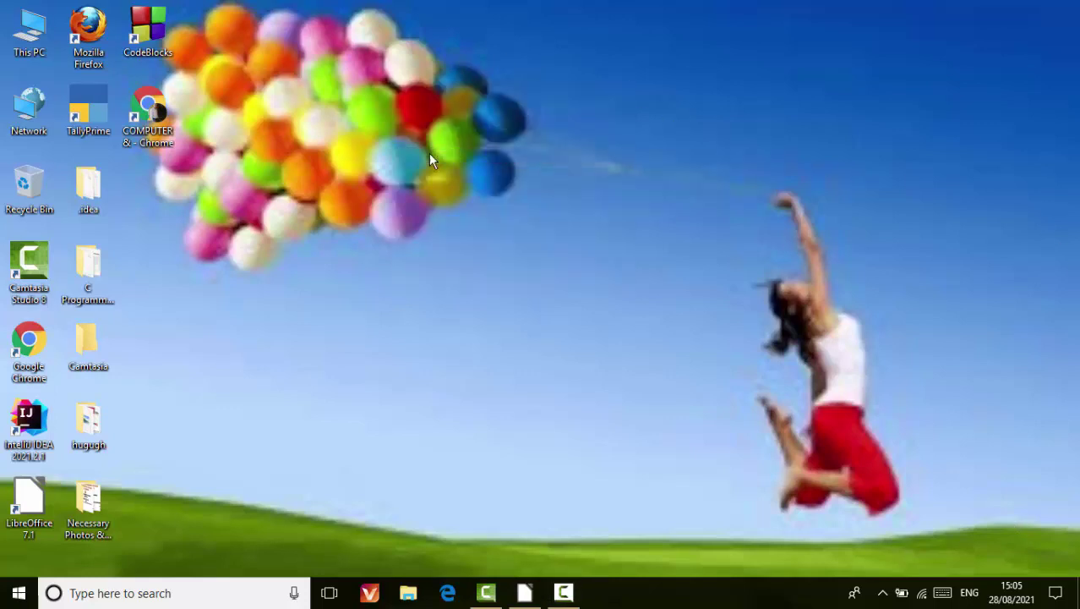
click(18, 595)
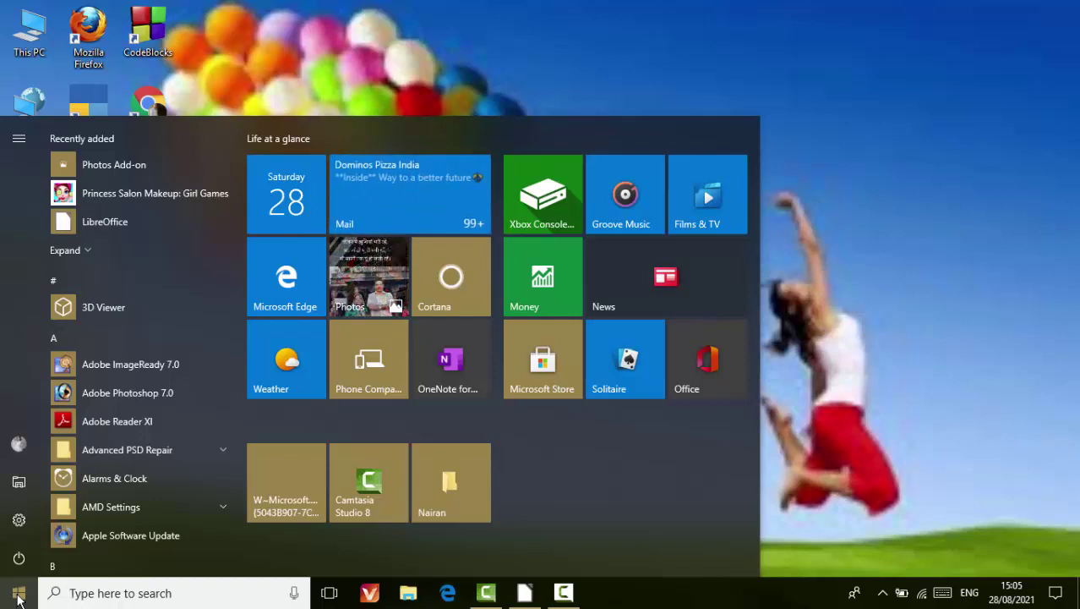
text(msa)
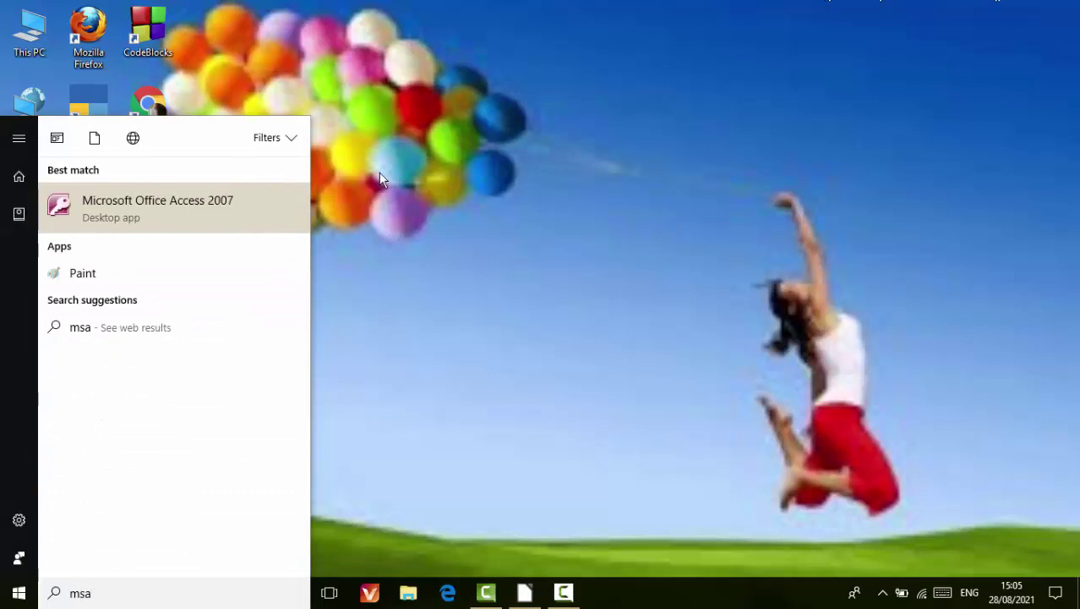
click(161, 210)
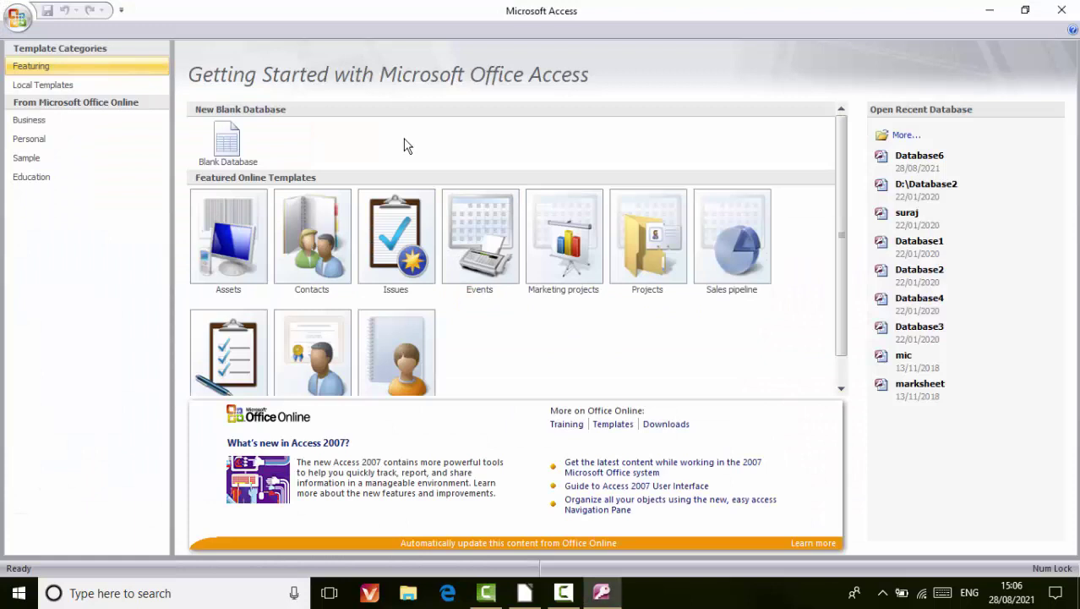
Create the blank database Database7 and open its table, named Table1, in Design View
click(231, 157)
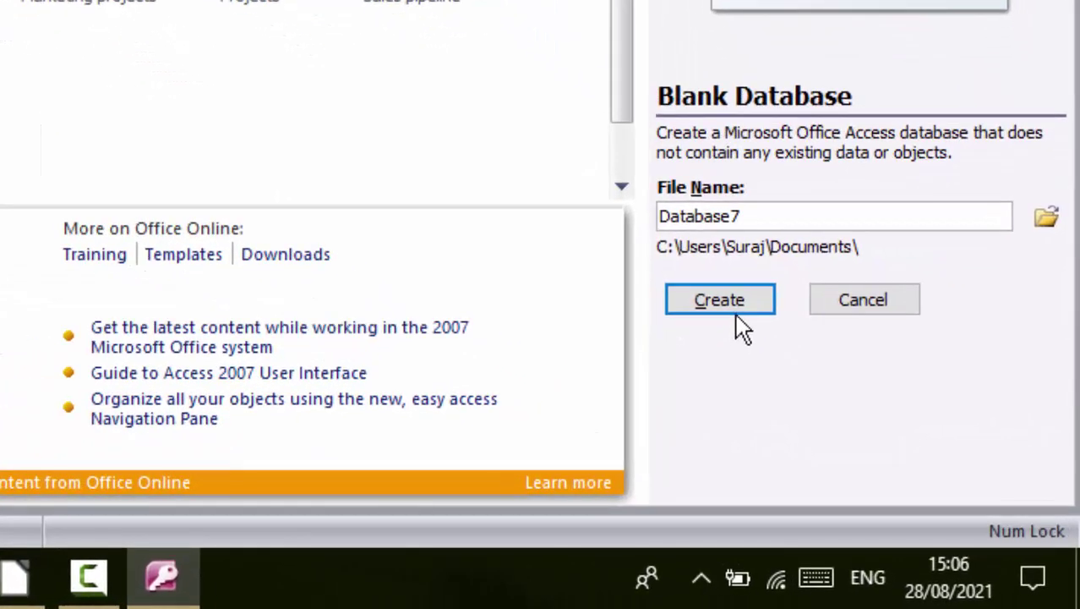
click(782, 351)
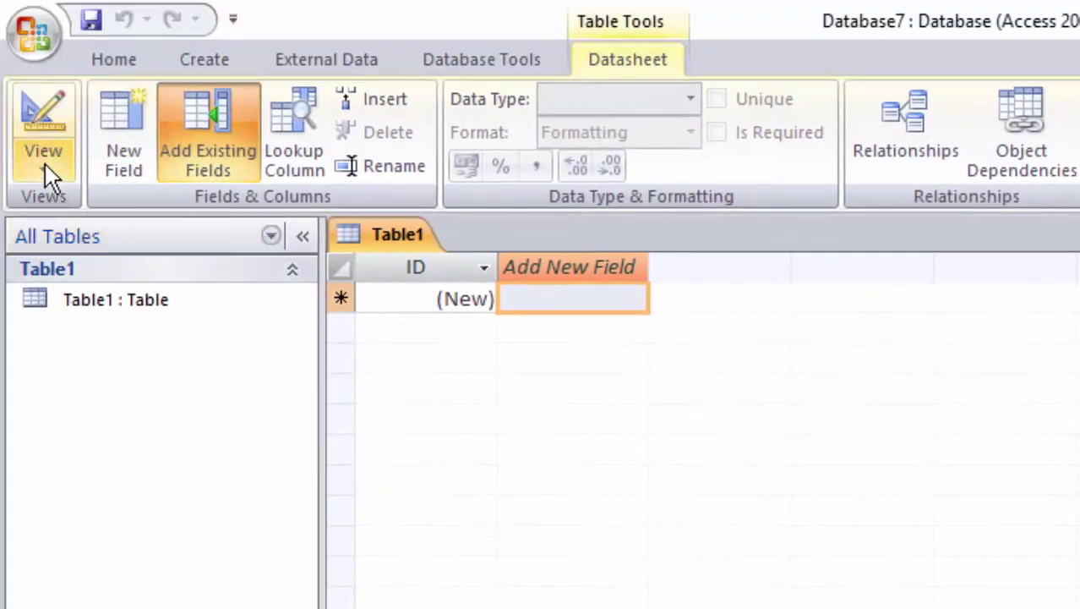
click(43, 169)
click(77, 282)
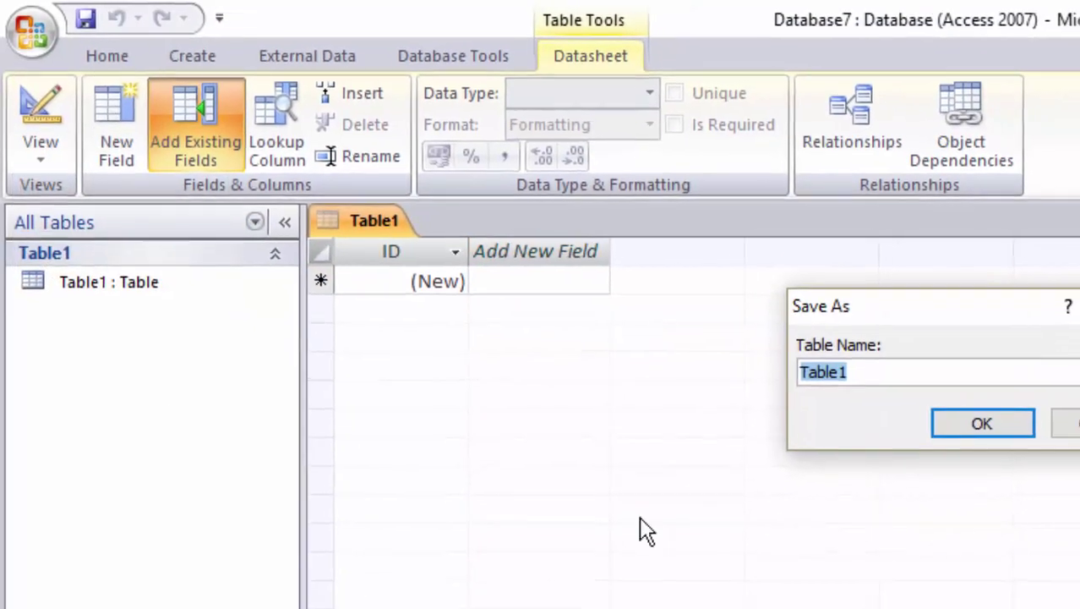
click(758, 316)
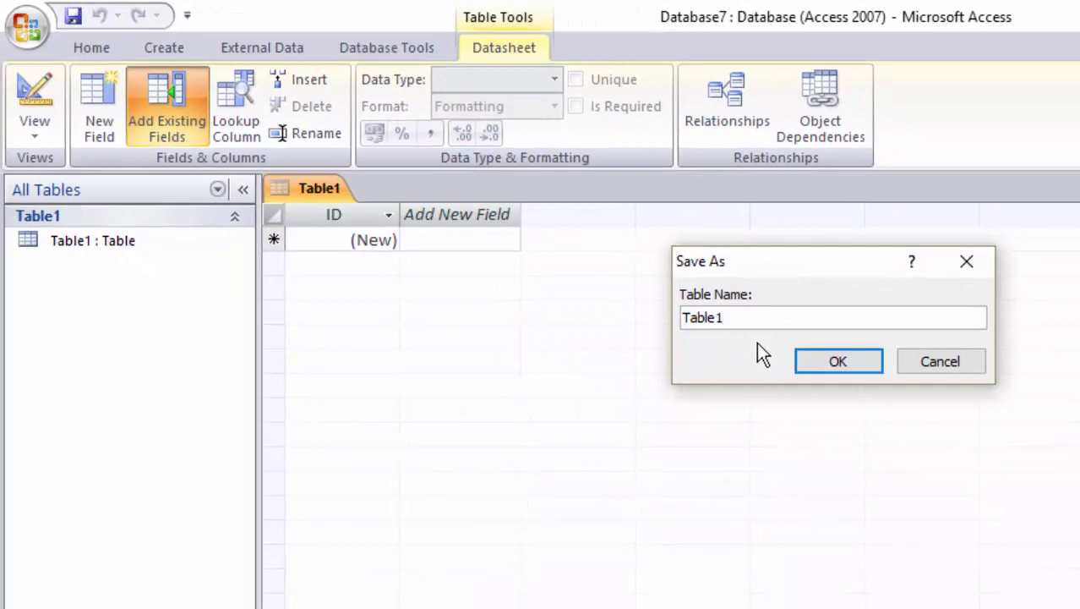
click(822, 364)
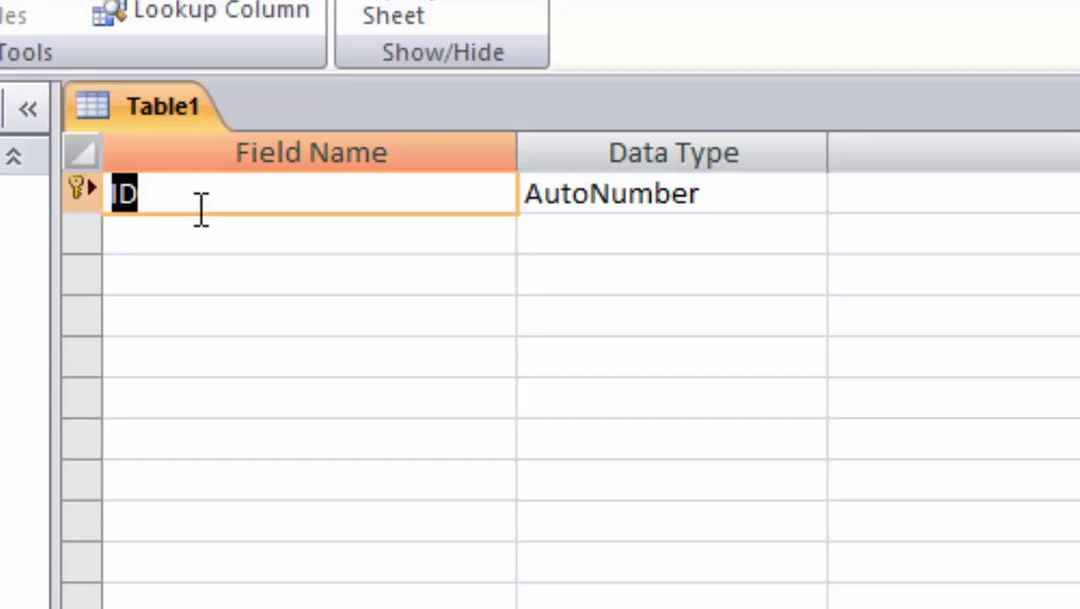
Add the field names Num1, Num2 and Result below ID in Table1's design
click(201, 209)
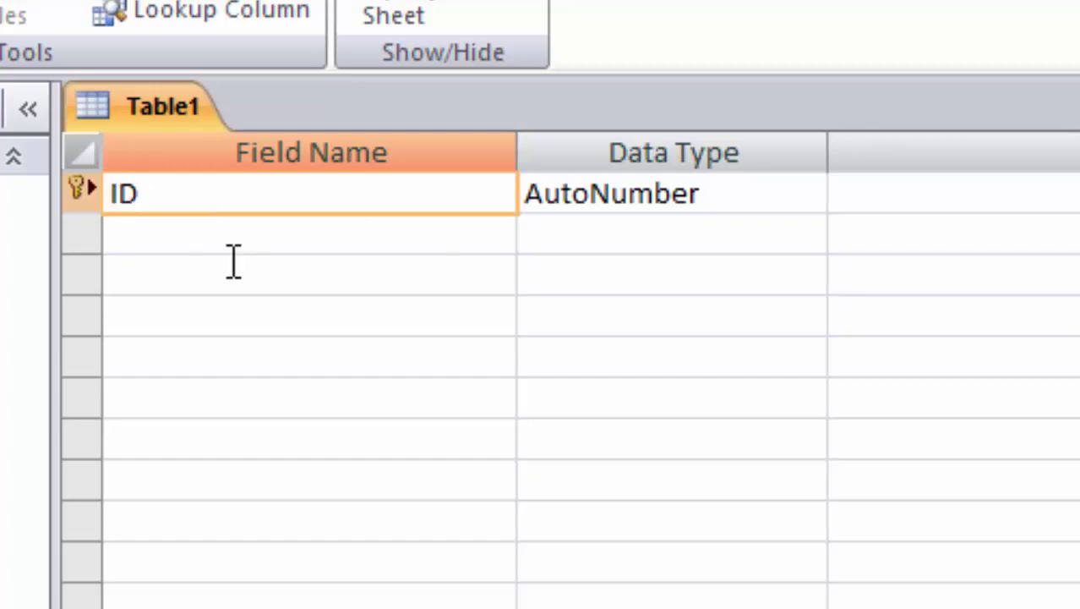
click(237, 242)
text(N)
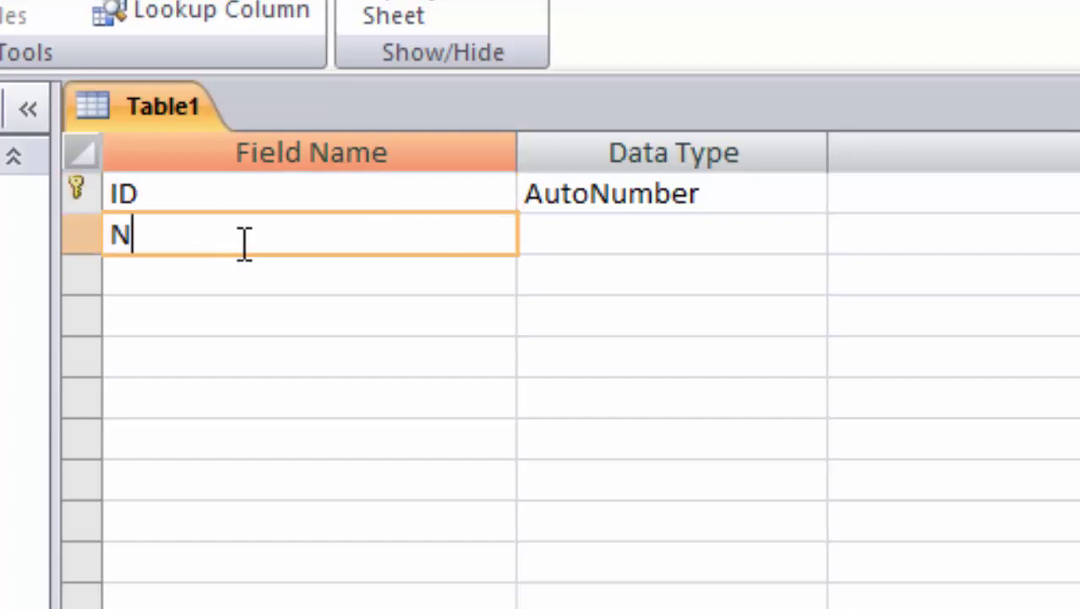
text(um1)
key(Tab)
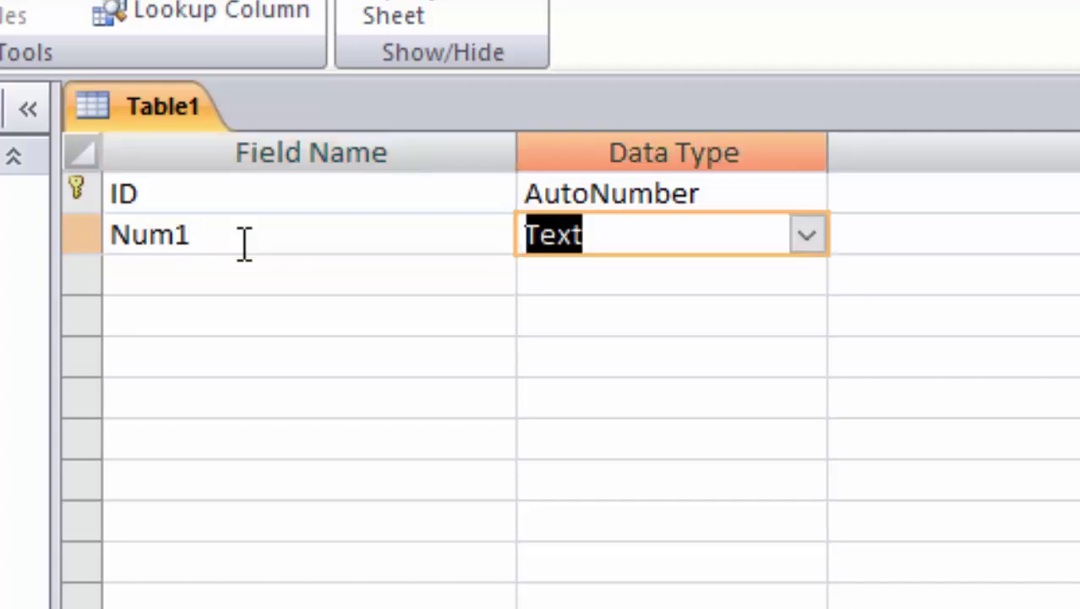
click(260, 276)
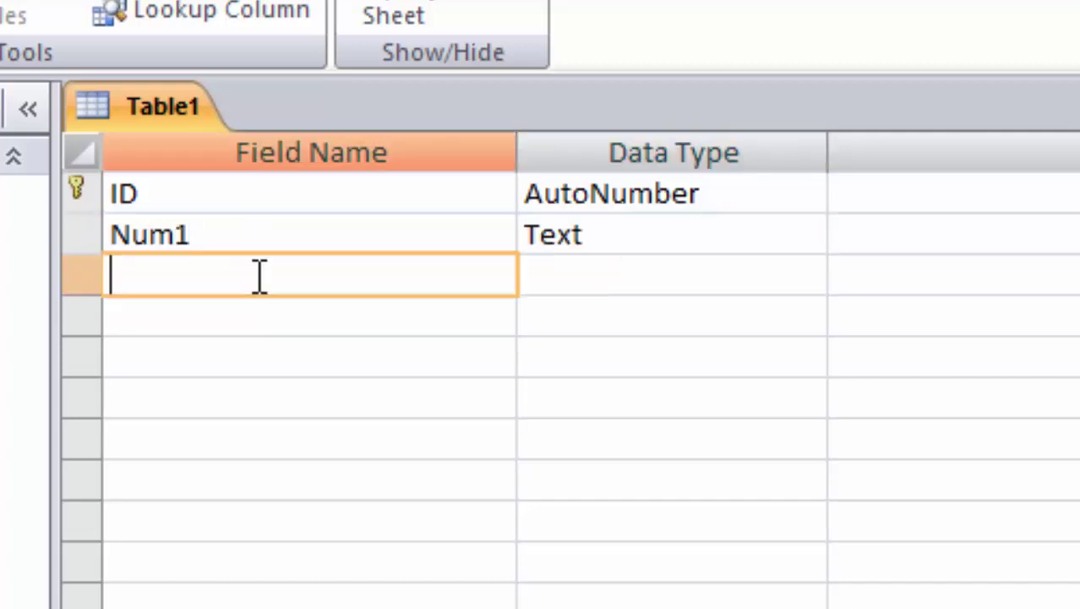
text(Num)
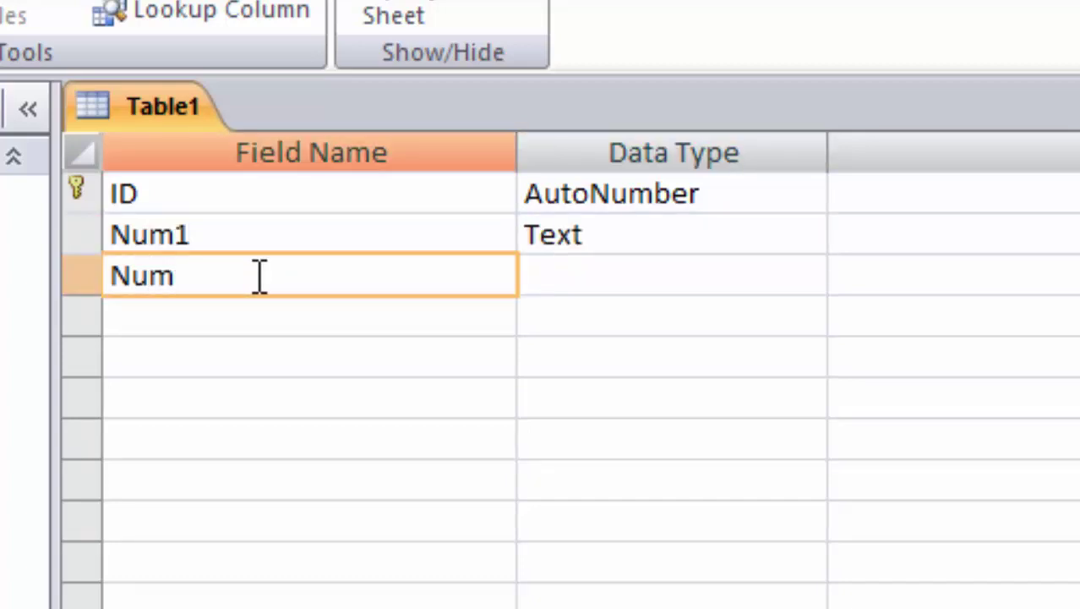
text(2)
click(253, 323)
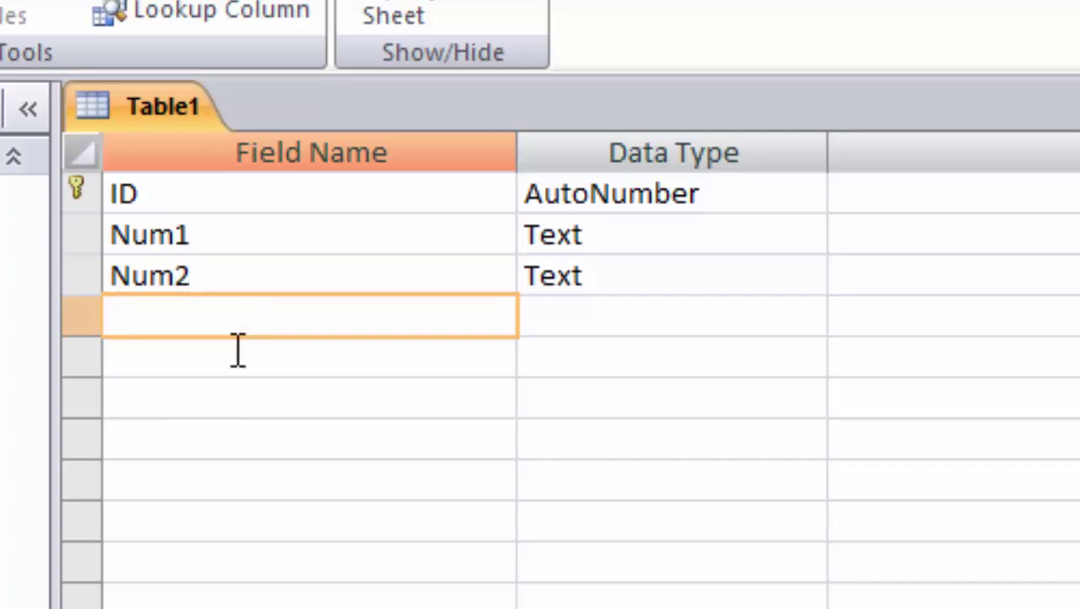
text(Resu)
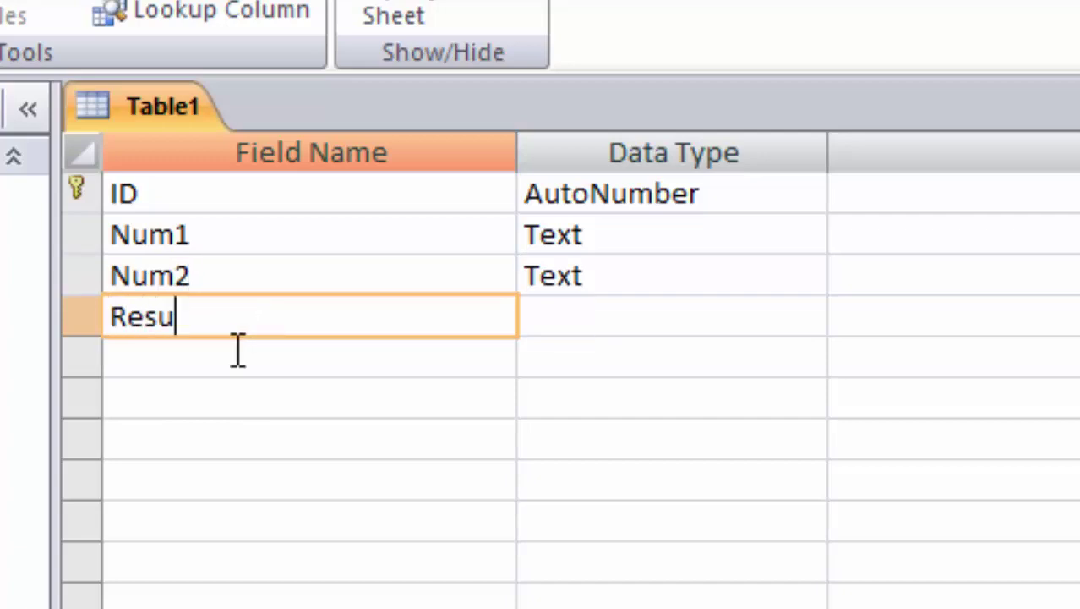
text(lt)
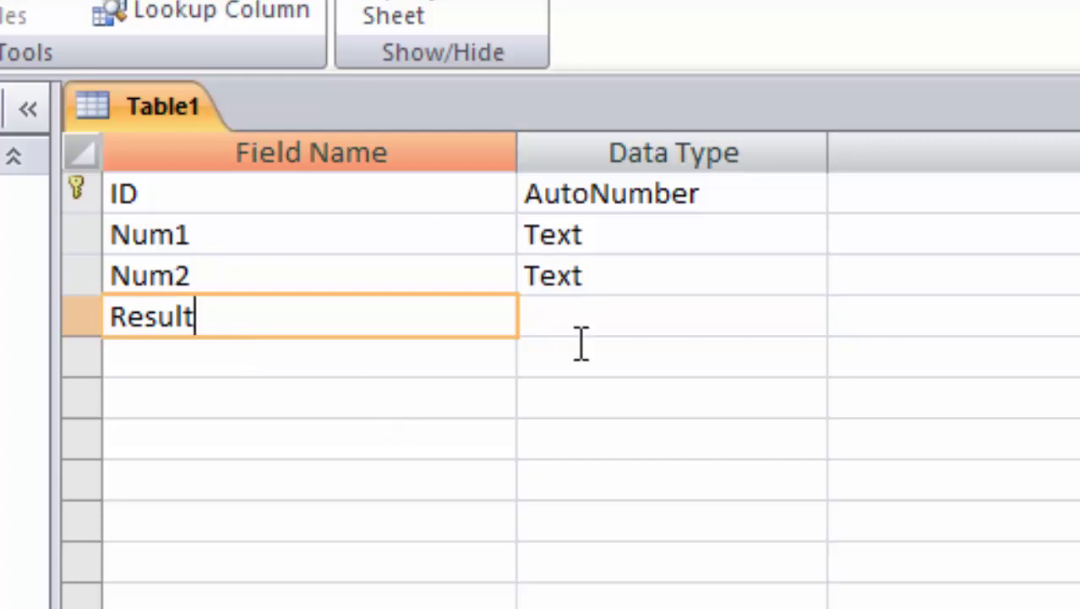
Set the Num1, Num2 and Result data types to Number and switch to datasheet view
click(664, 314)
click(705, 235)
click(805, 237)
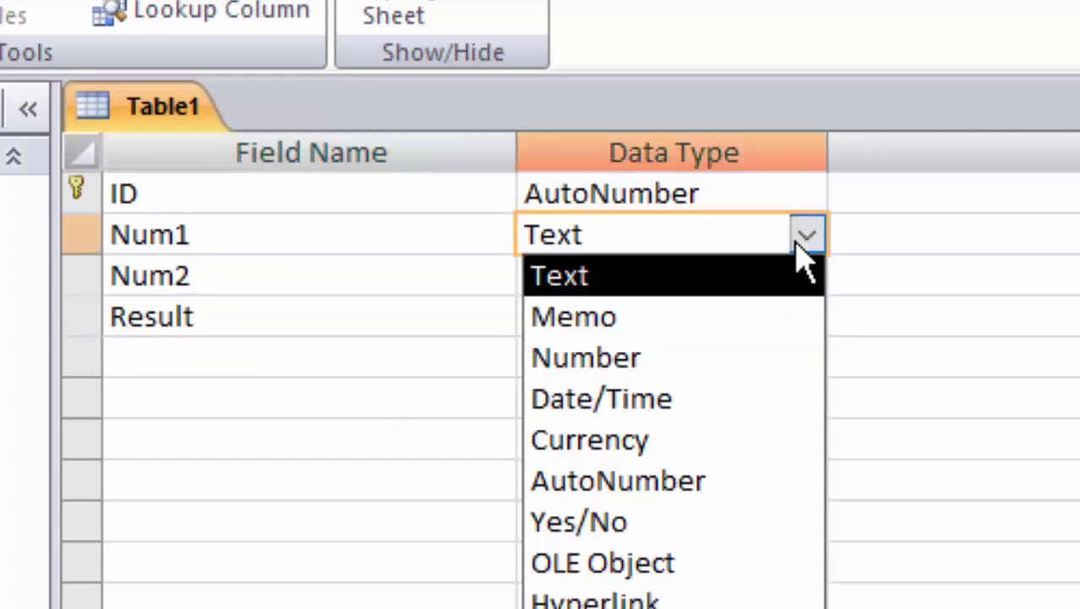
click(704, 357)
click(721, 304)
click(761, 282)
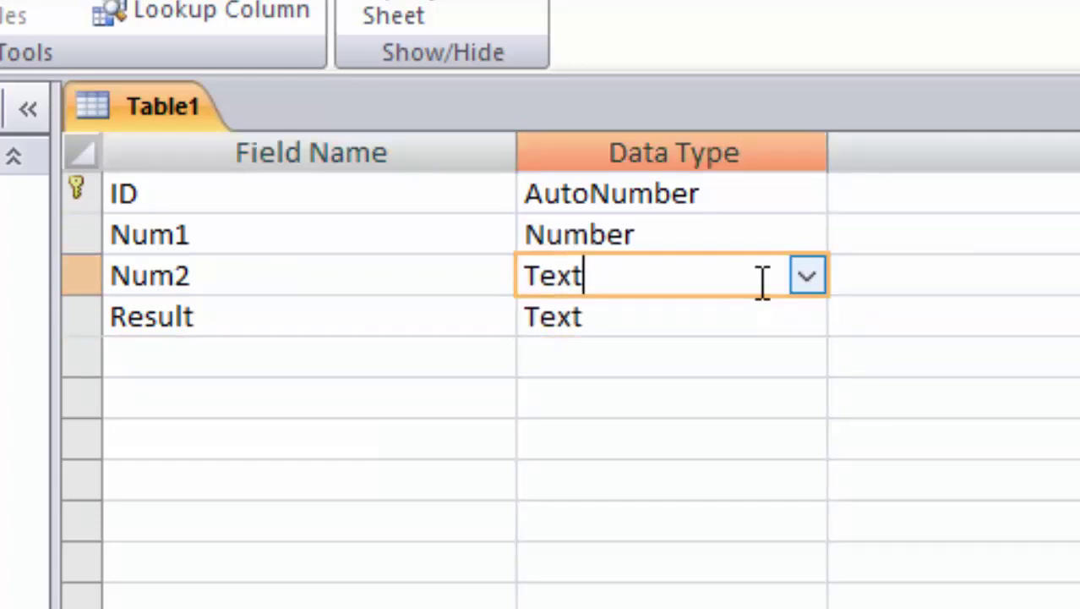
click(806, 276)
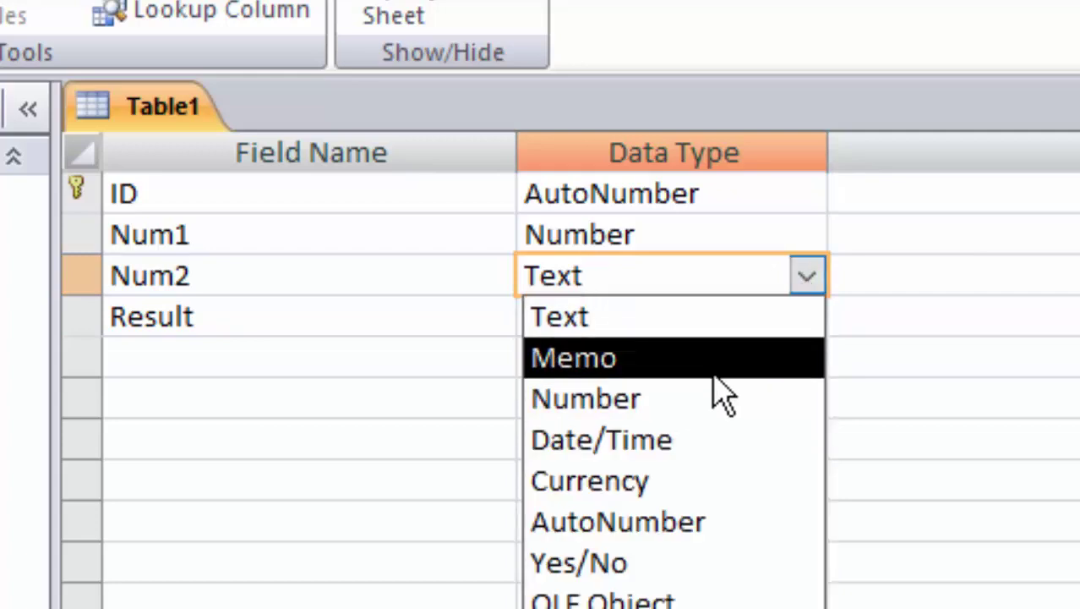
click(705, 399)
click(729, 316)
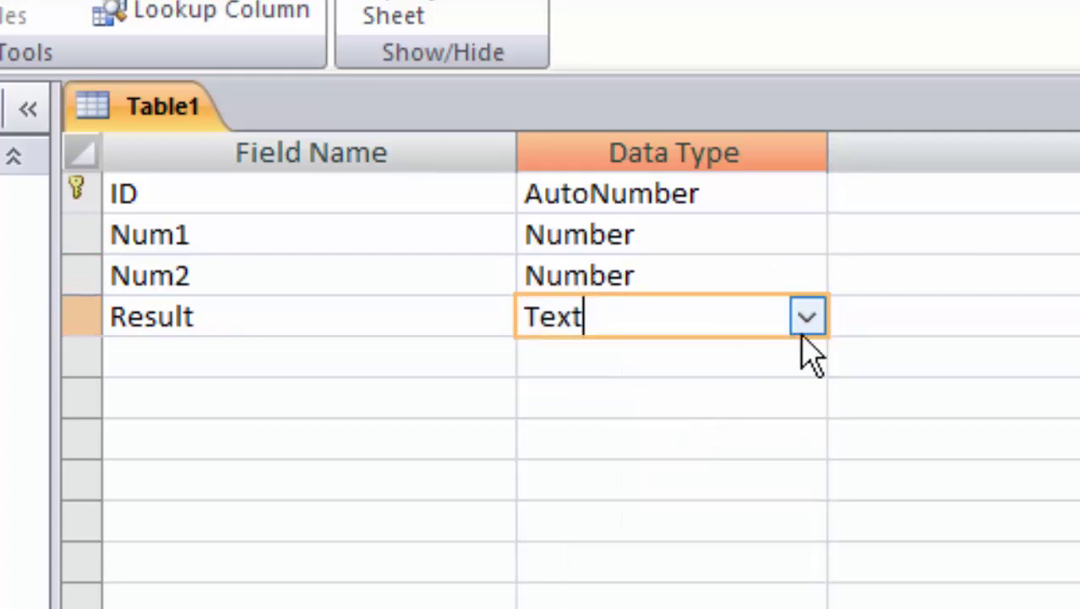
click(807, 320)
click(710, 443)
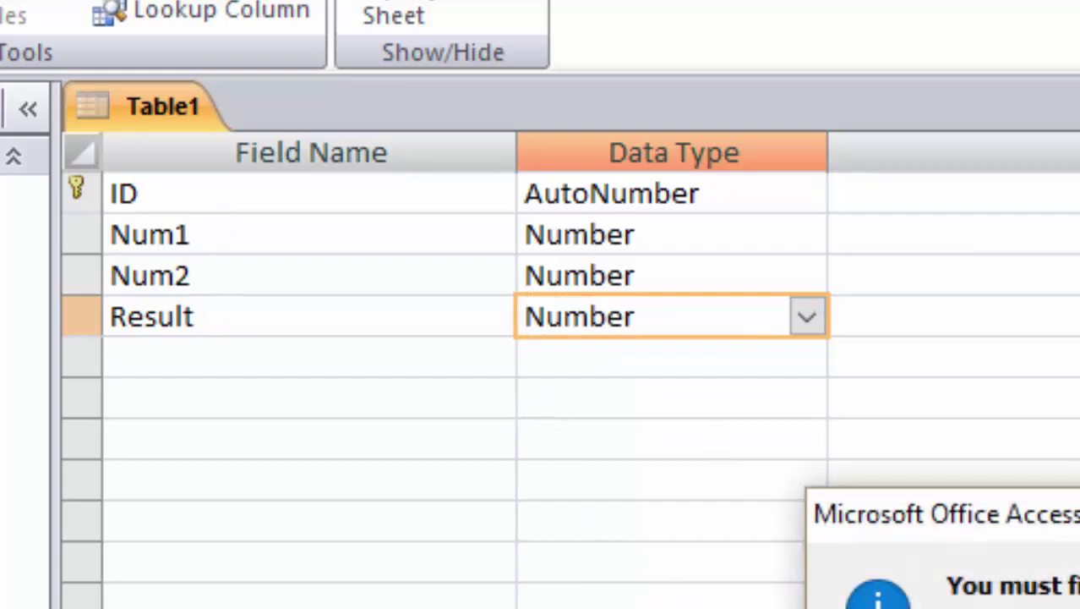
key(Return)
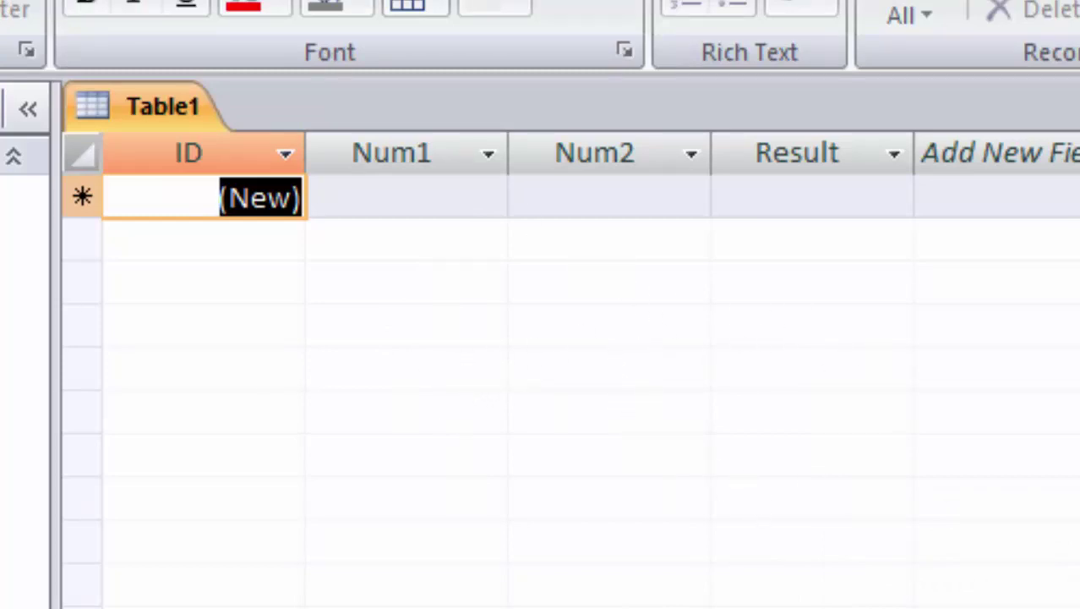
Return Table1 to design view and check the Num1 and Result field types
key(ctrl+period)
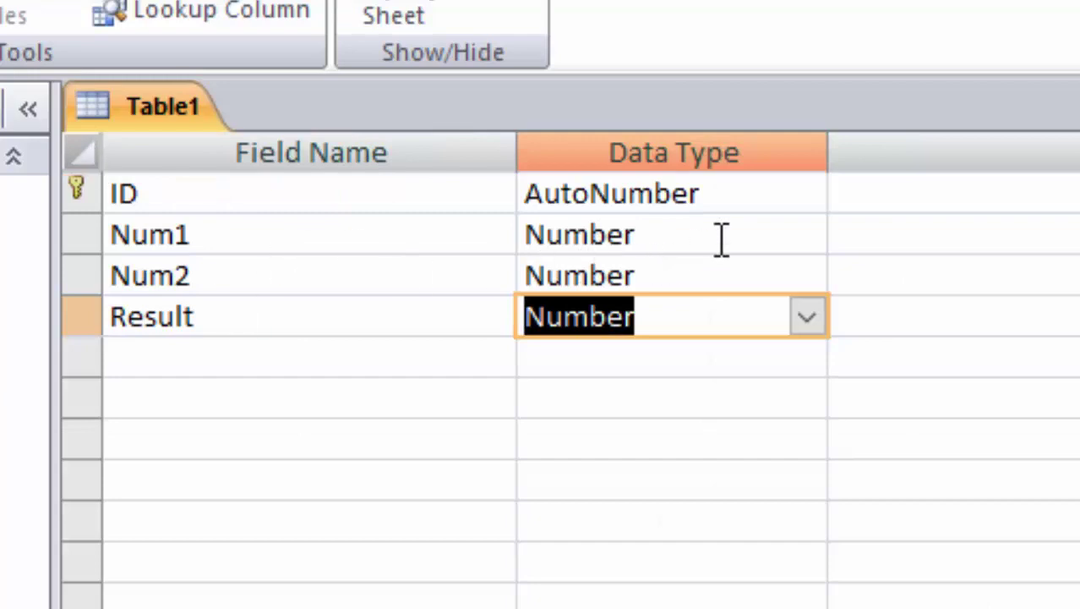
click(770, 235)
click(808, 237)
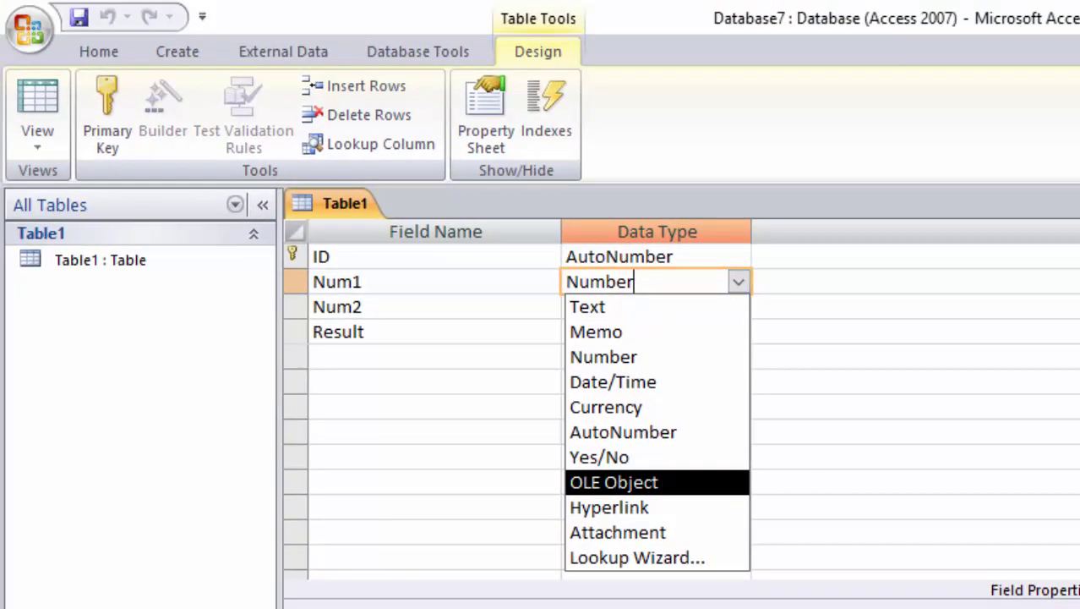
click(394, 343)
click(395, 347)
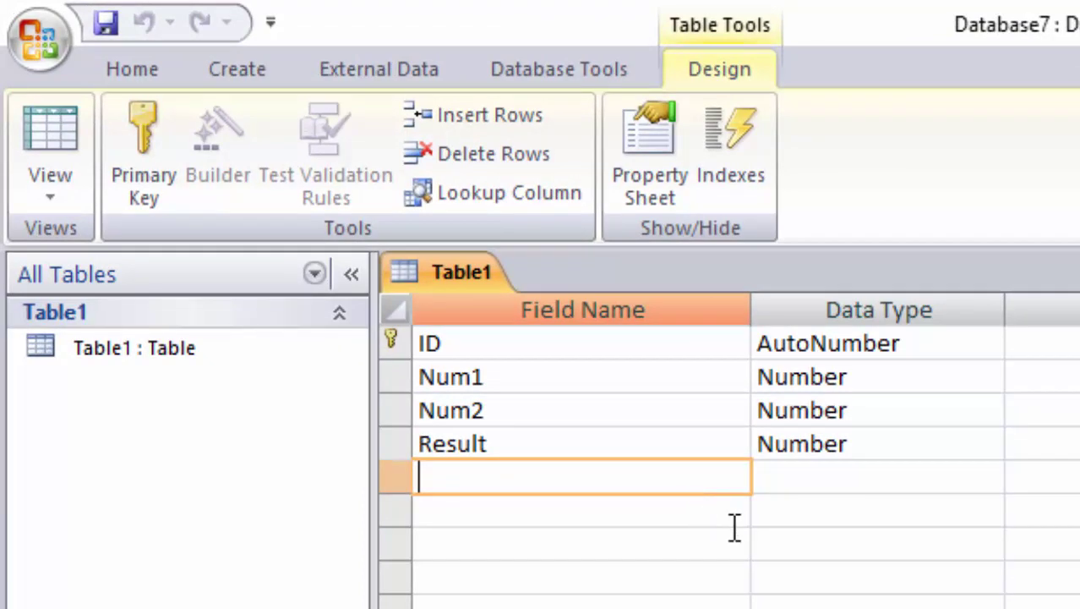
click(554, 450)
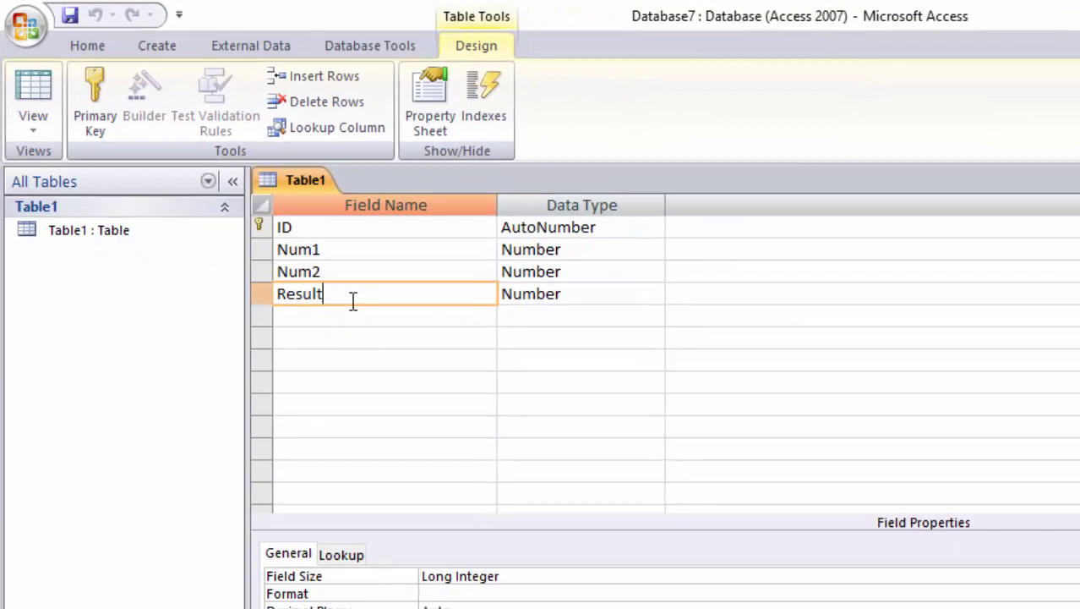
Enter a first record with Num1 5 and Num2 2, then bold the datasheet text
click(39, 84)
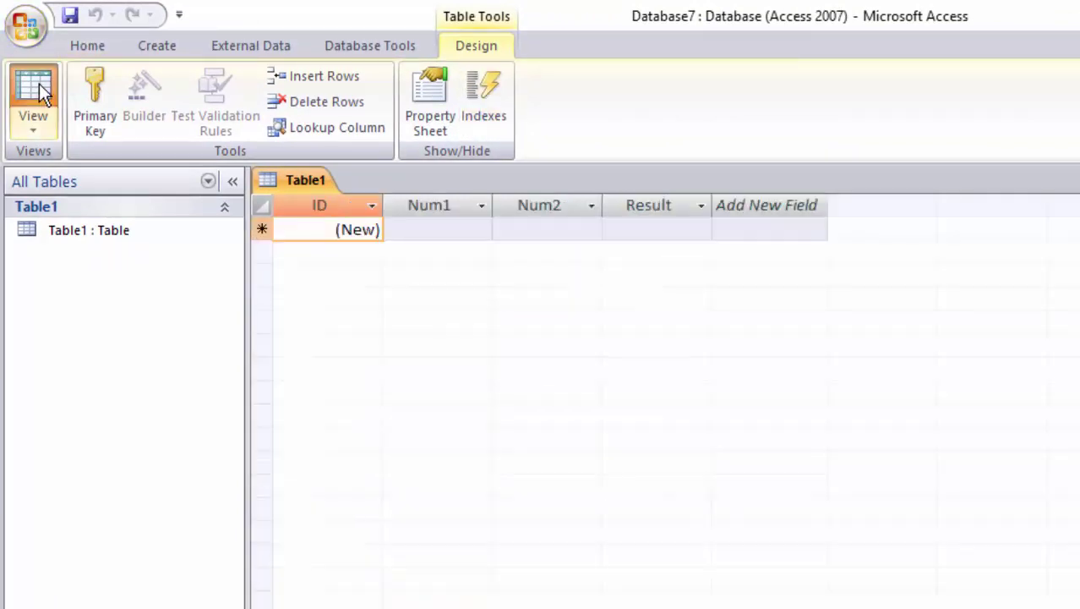
click(432, 232)
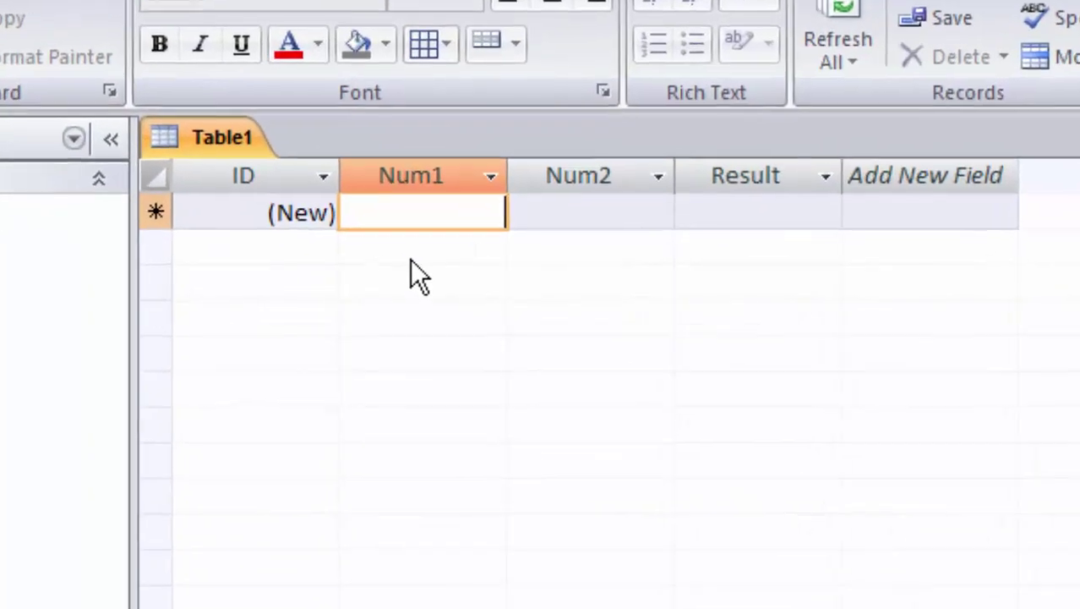
text(5)
key(Tab)
text(23)
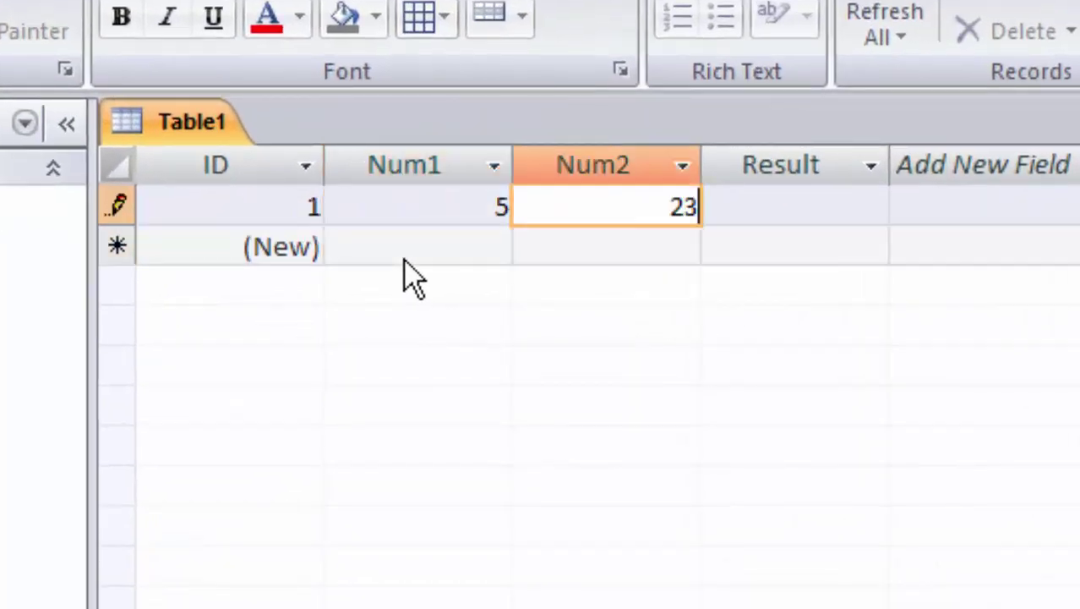
key(BackSpace)
key(Tab)
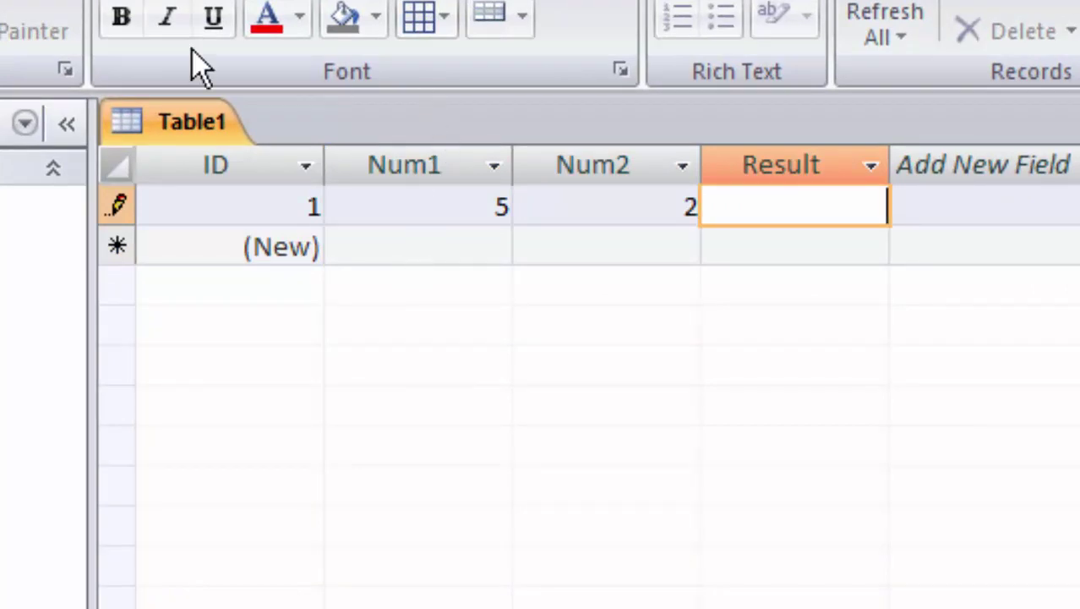
click(121, 17)
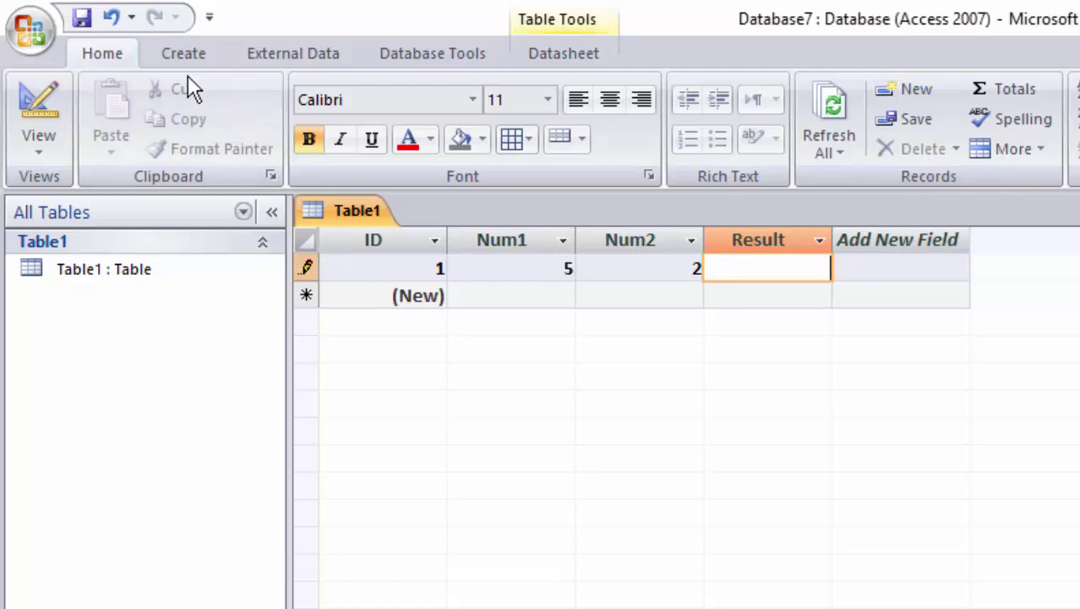
click(185, 54)
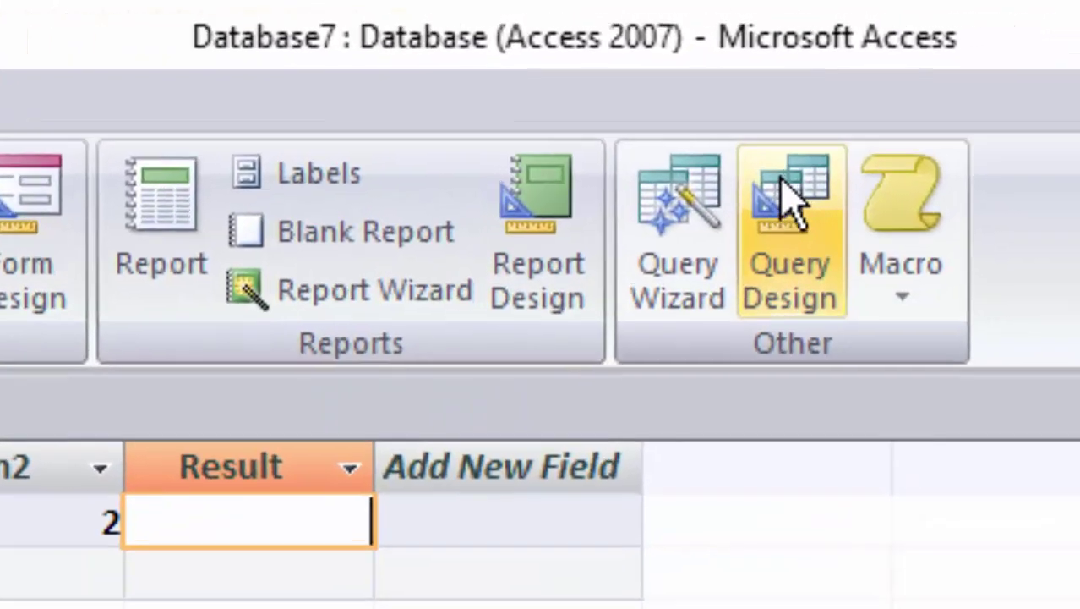
Start a new query in design view and add Table1 to it
click(1045, 110)
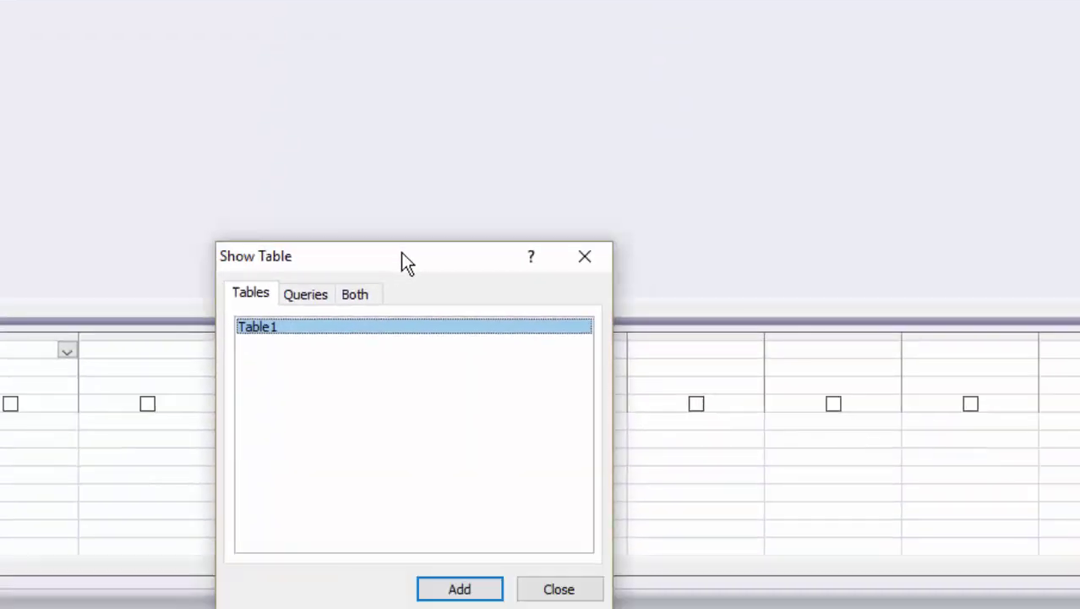
drag(404, 407, 597, 91)
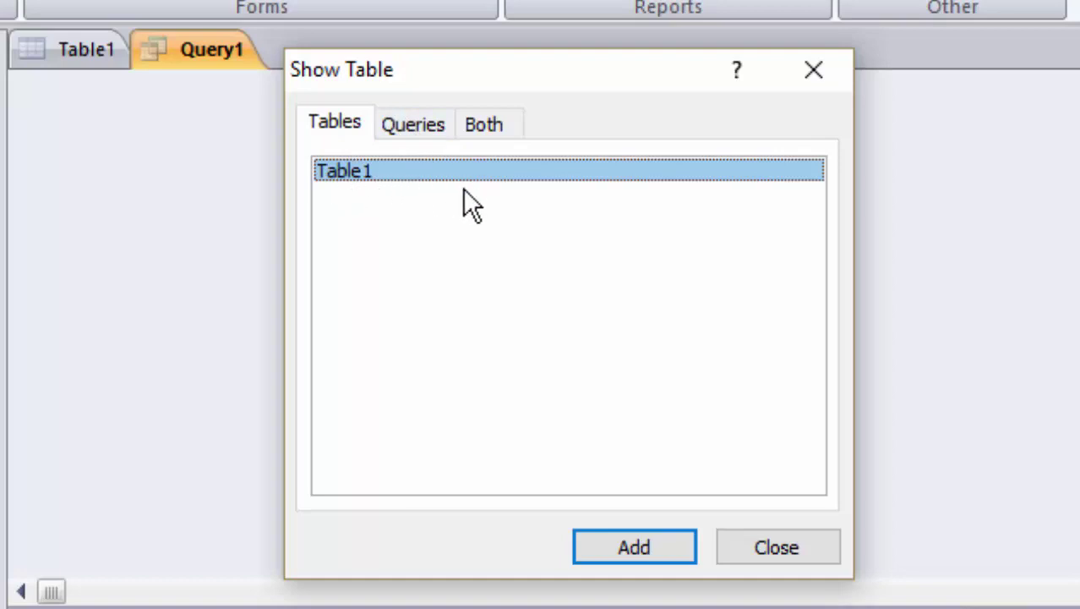
click(426, 129)
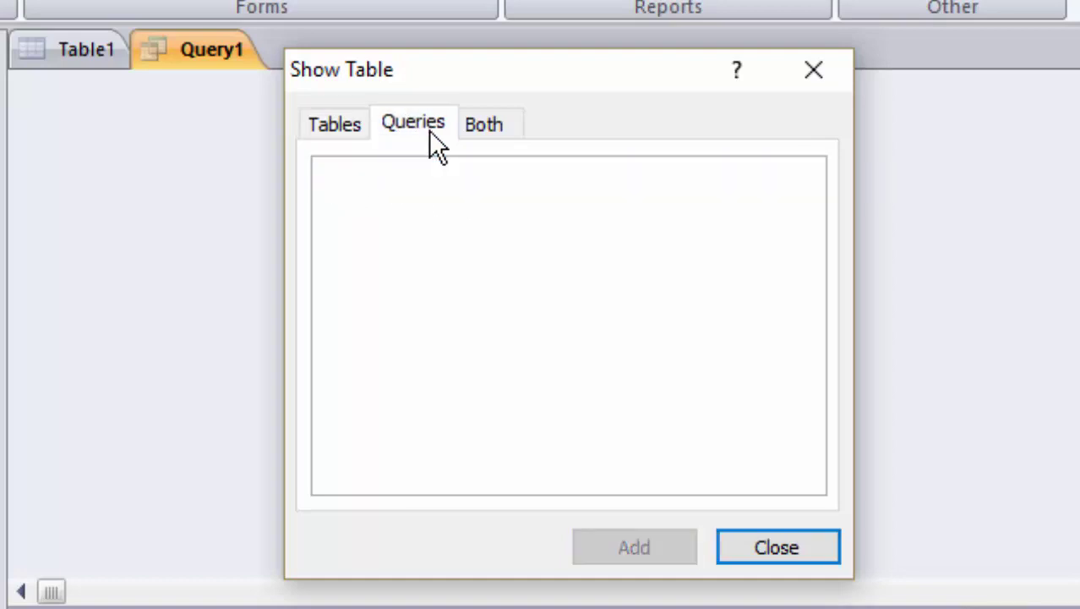
click(480, 130)
click(438, 172)
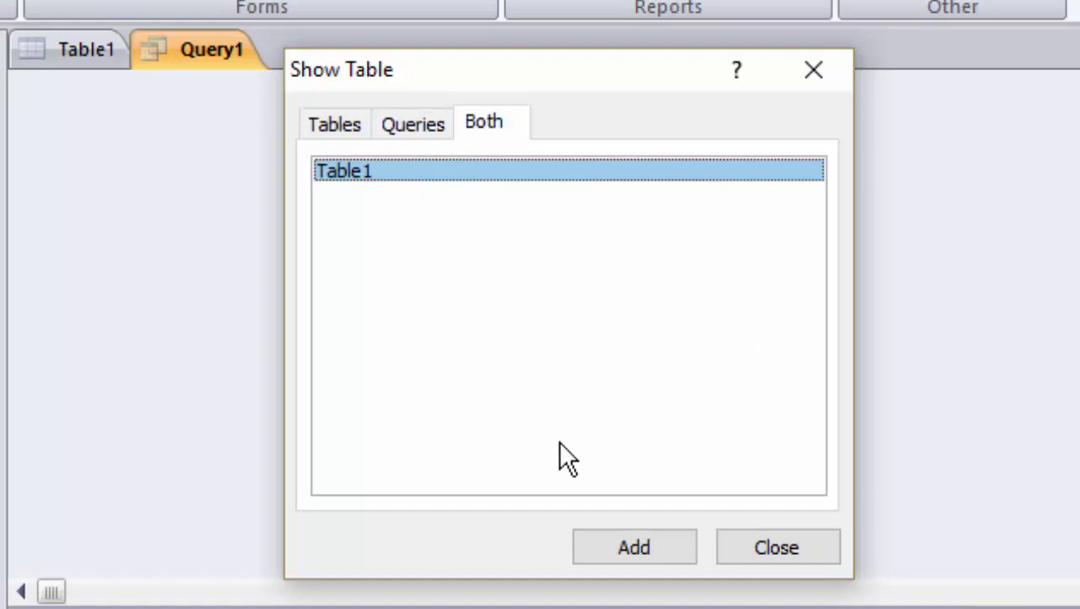
click(627, 547)
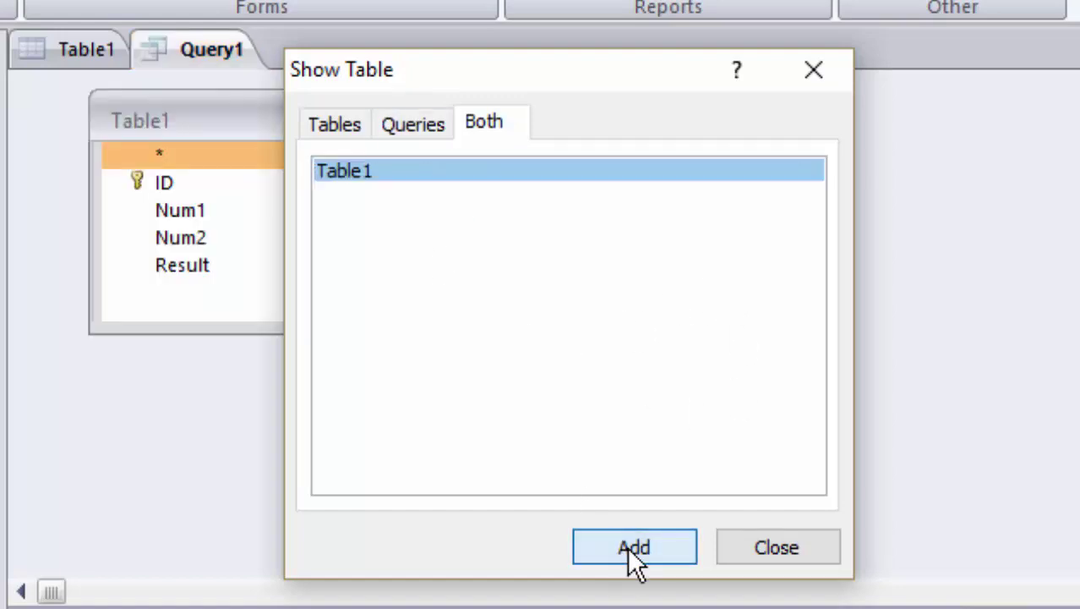
click(799, 560)
Place Num1, Num2 and Result into the query design grid columns
double_click(203, 131)
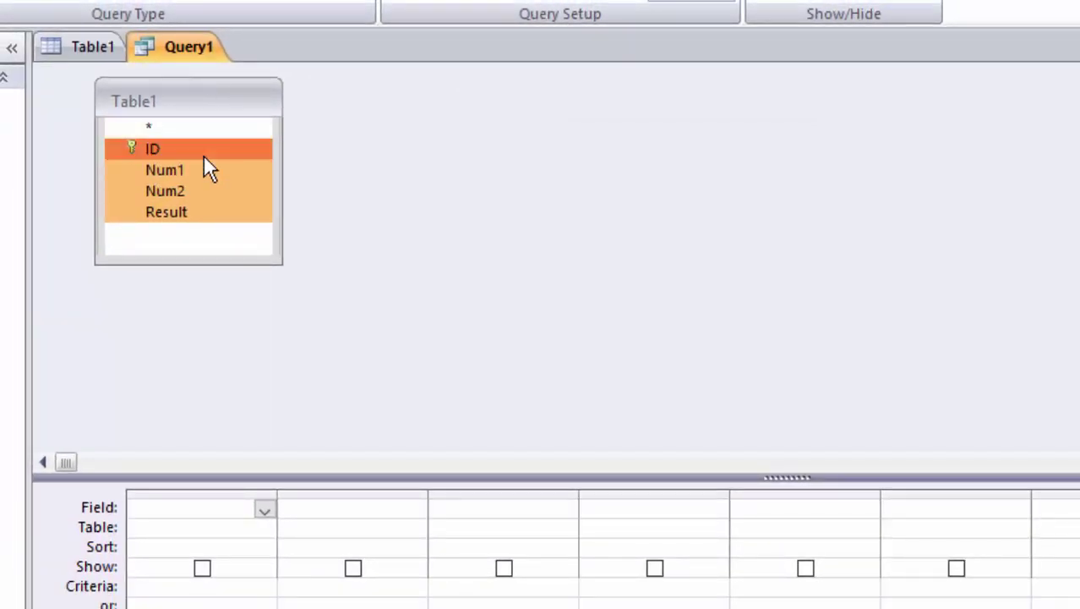
click(395, 194)
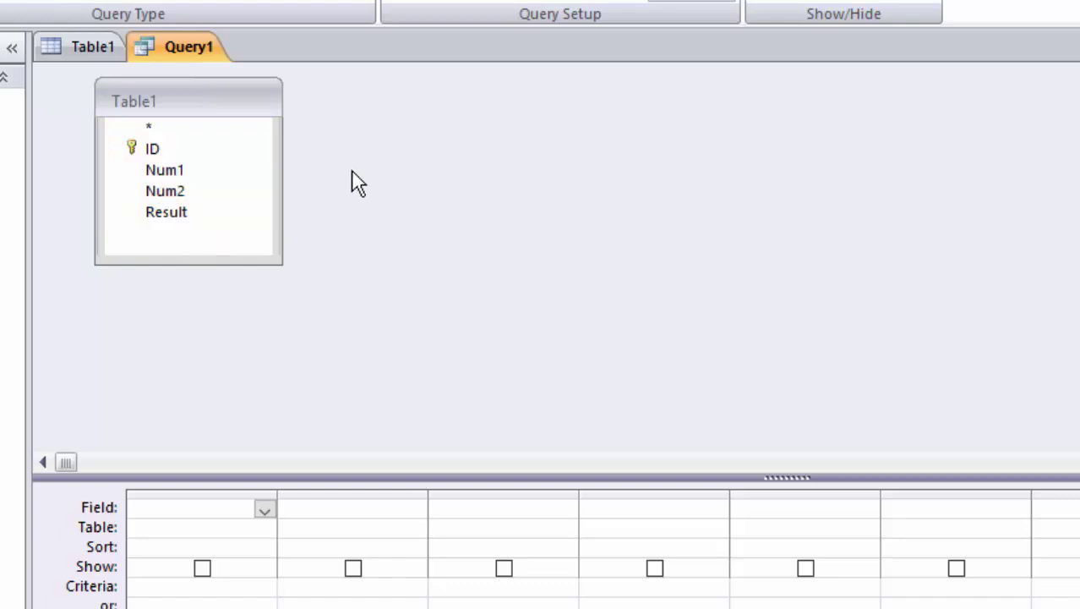
click(181, 174)
double_click(181, 172)
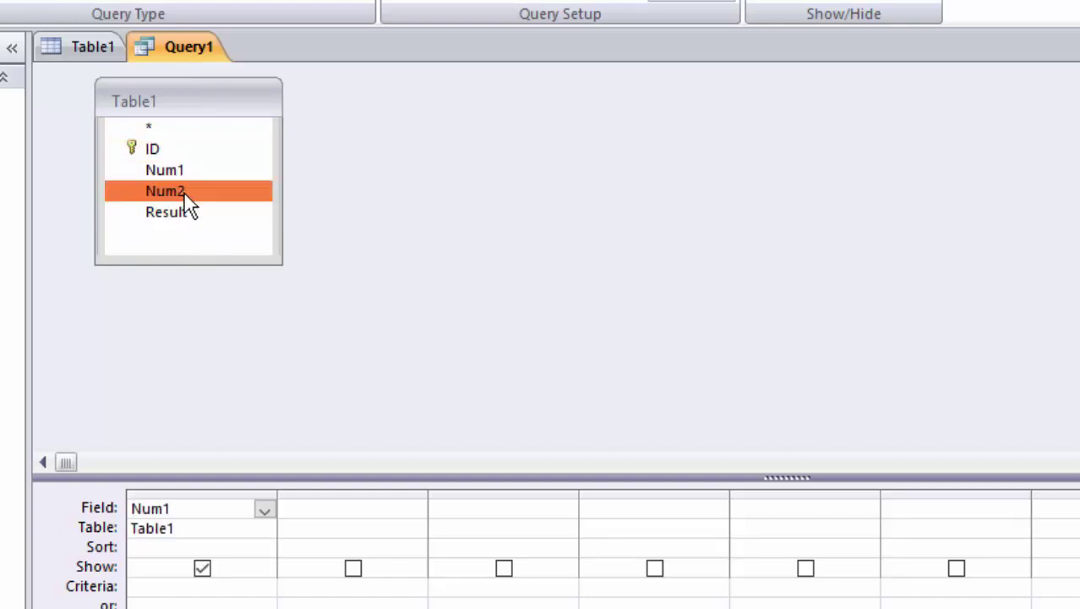
double_click(184, 193)
double_click(186, 214)
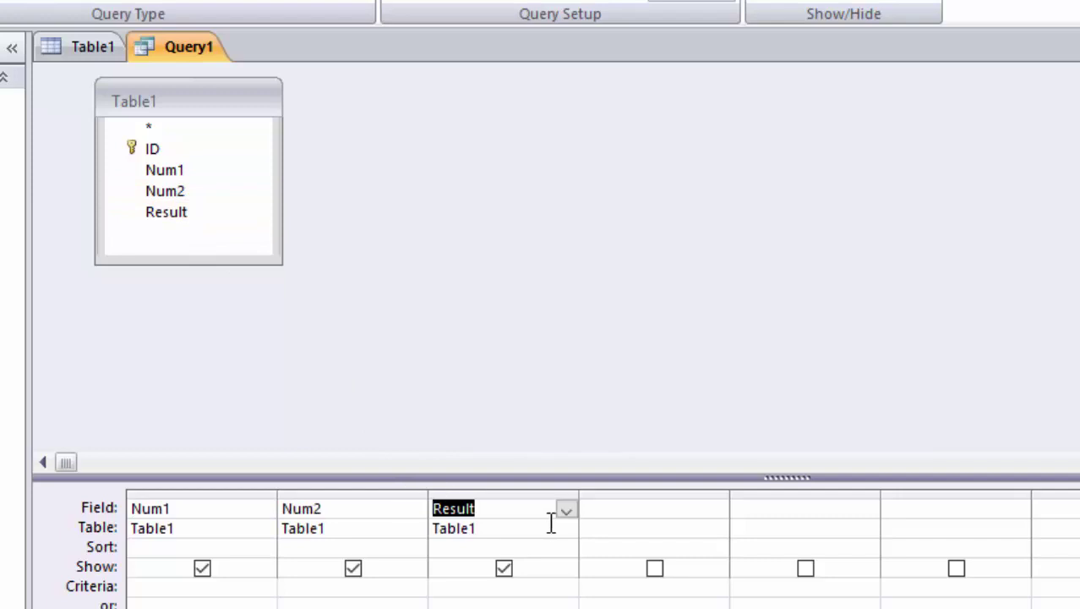
click(525, 509)
right_click(523, 510)
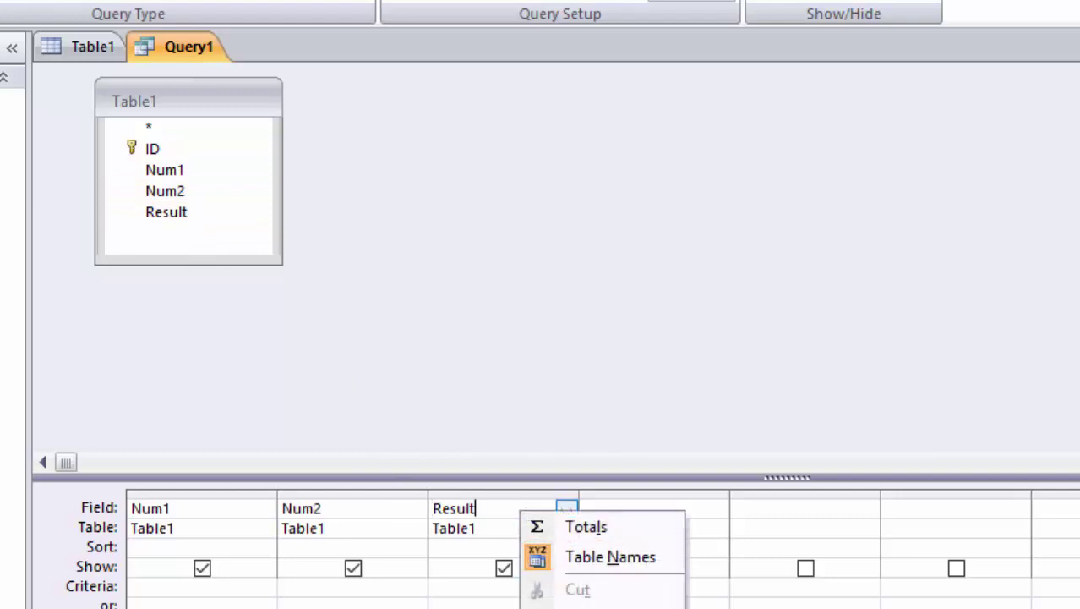
Replace the third column's field with the expression Result:[Num1]/[Num2] in the Zoom box
key(z)
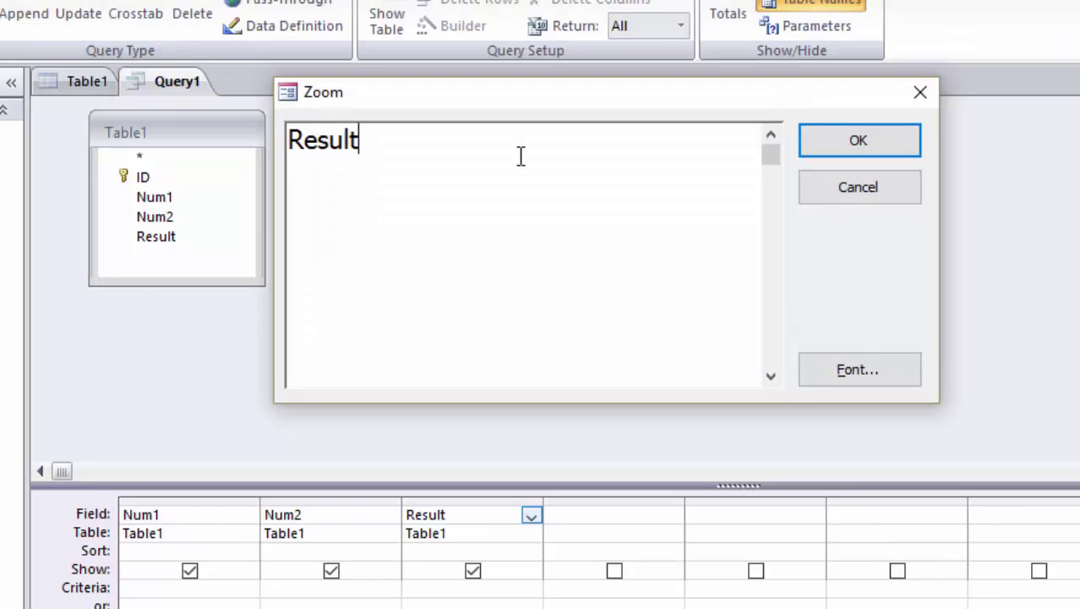
text(:[)
text(N)
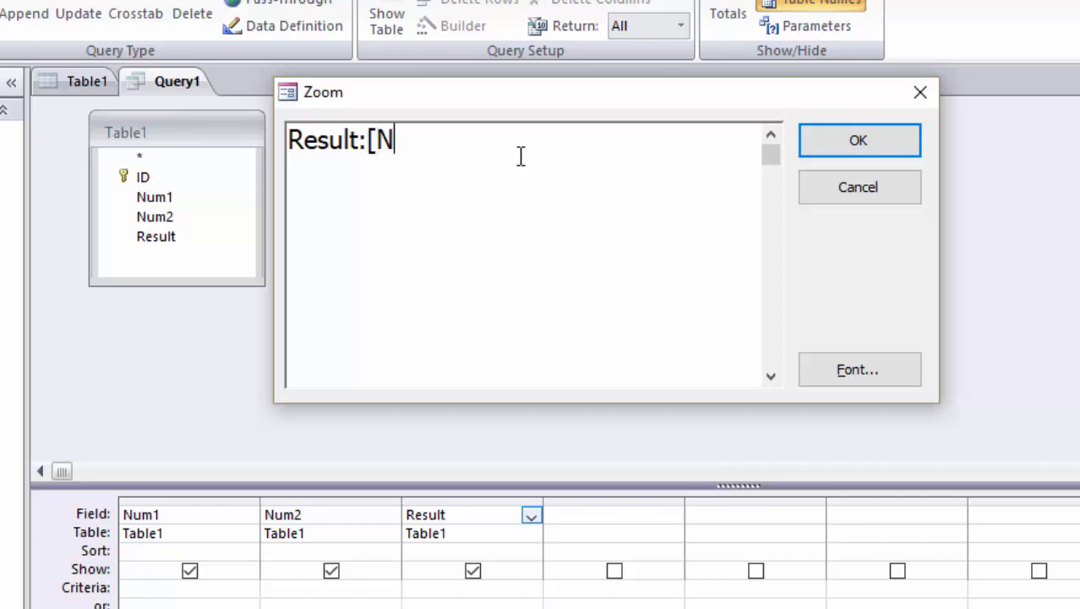
text(um1])
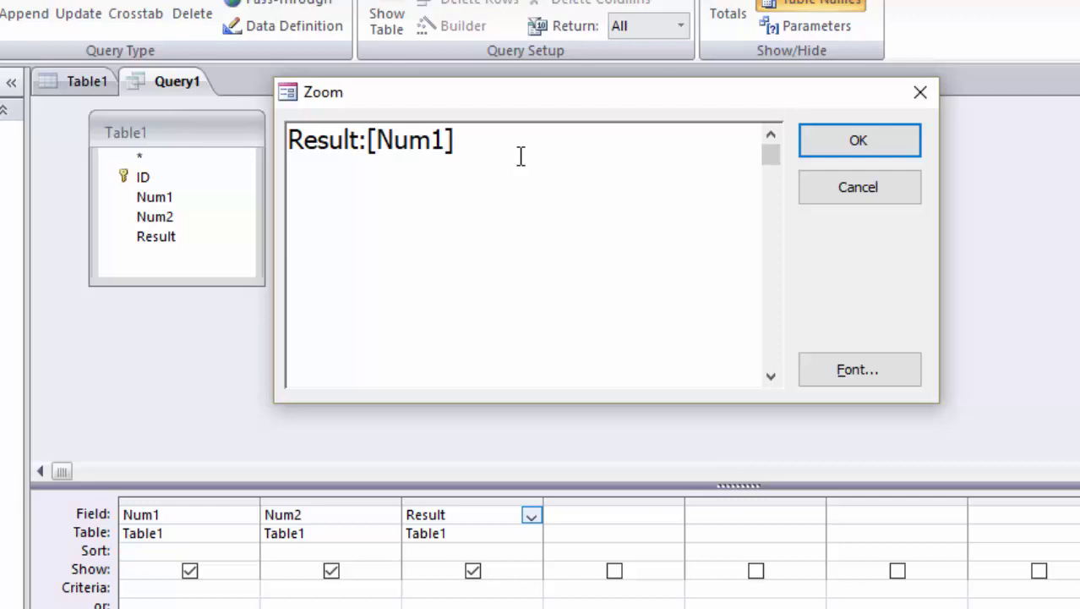
text(/)
text([Nu)
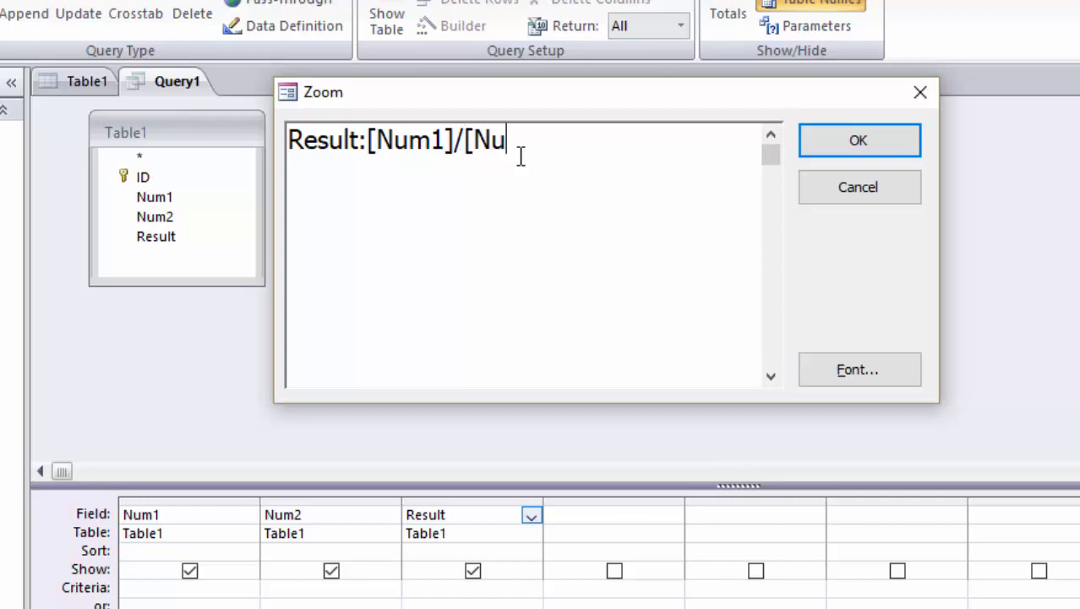
text(m)
text(2])
click(894, 161)
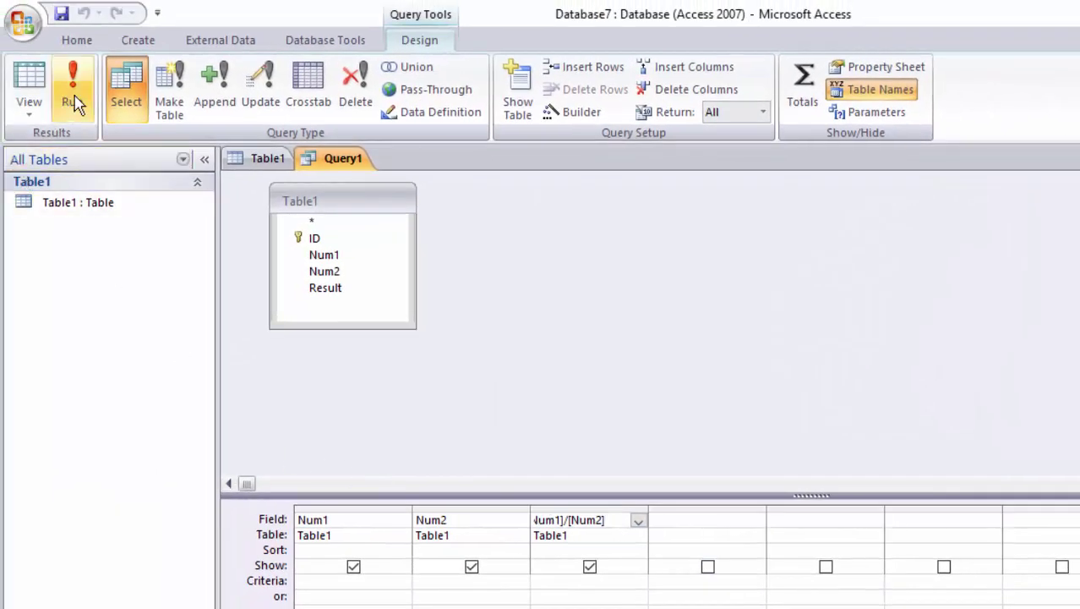
Run the query and enter a record with Num1 5 and Num2 2
click(73, 93)
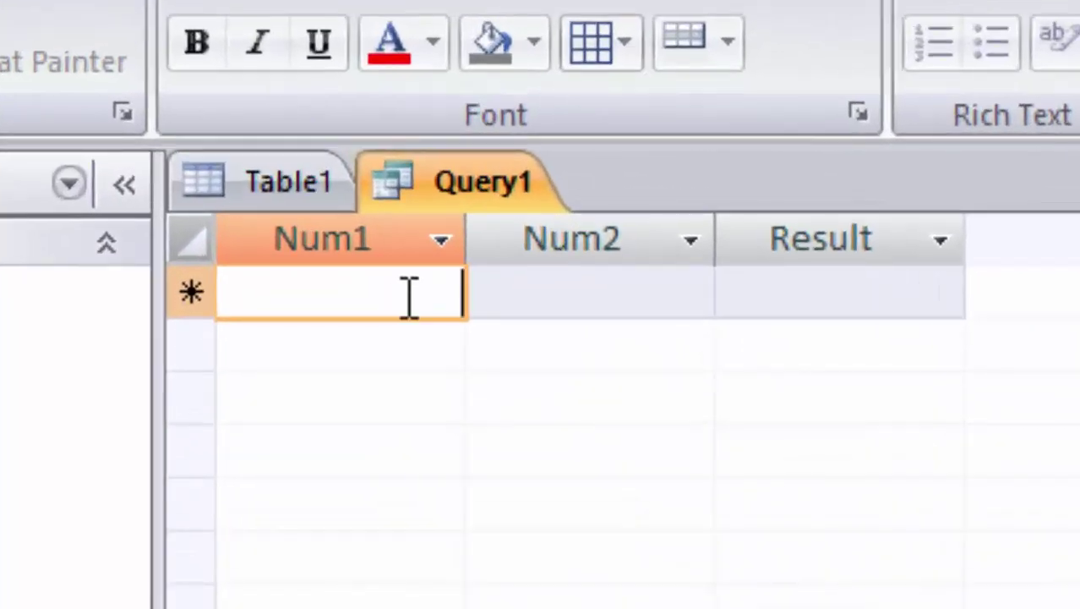
text(5)
key(Tab)
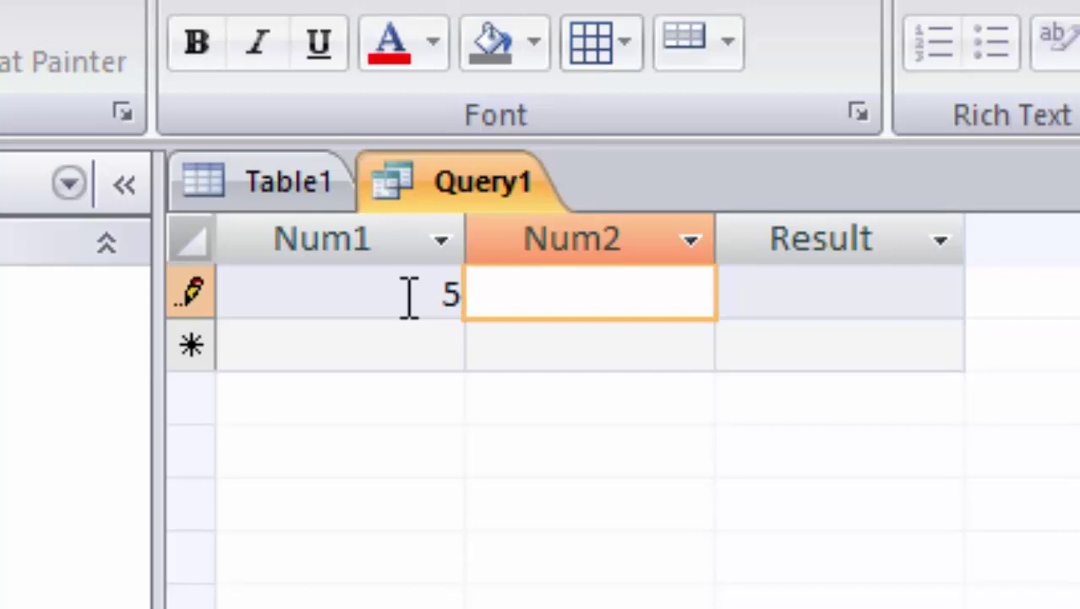
text(2)
key(Tab)
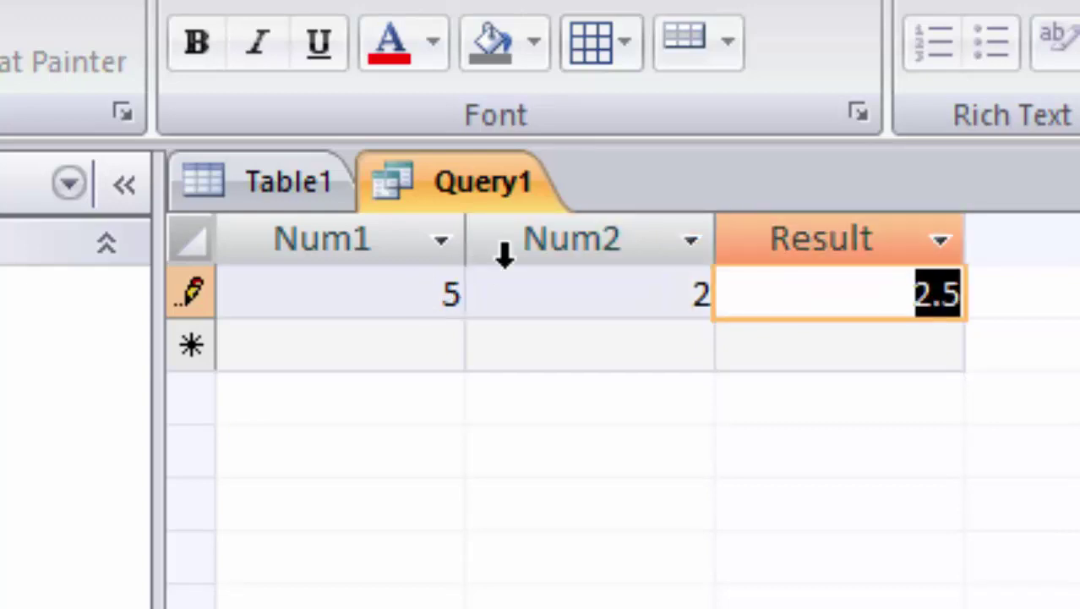
click(415, 353)
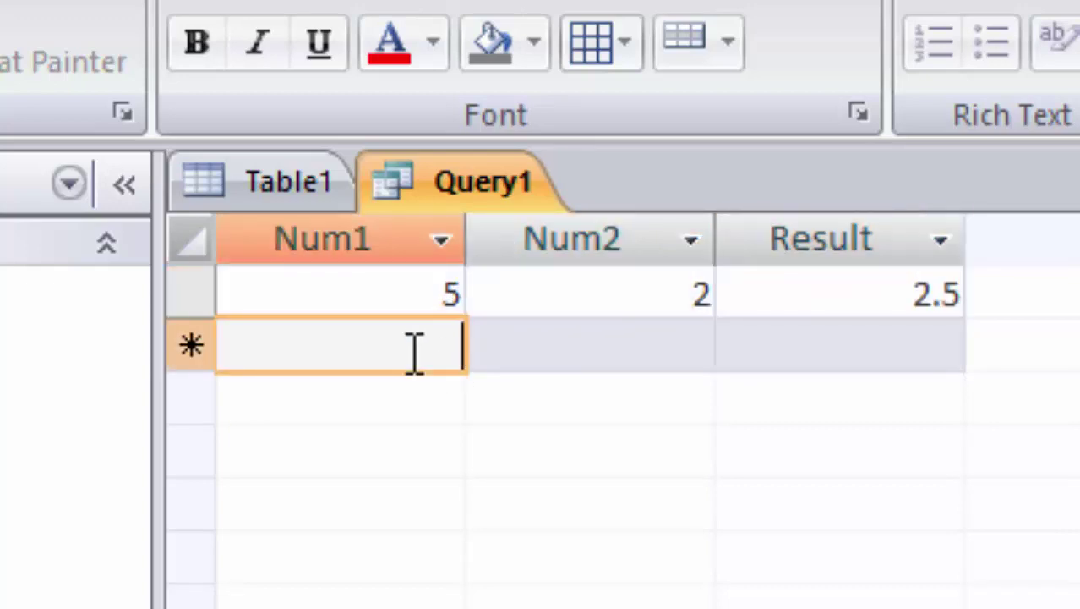
Add records 77/3 and 76/5, then save the query
text(77)
key(Tab)
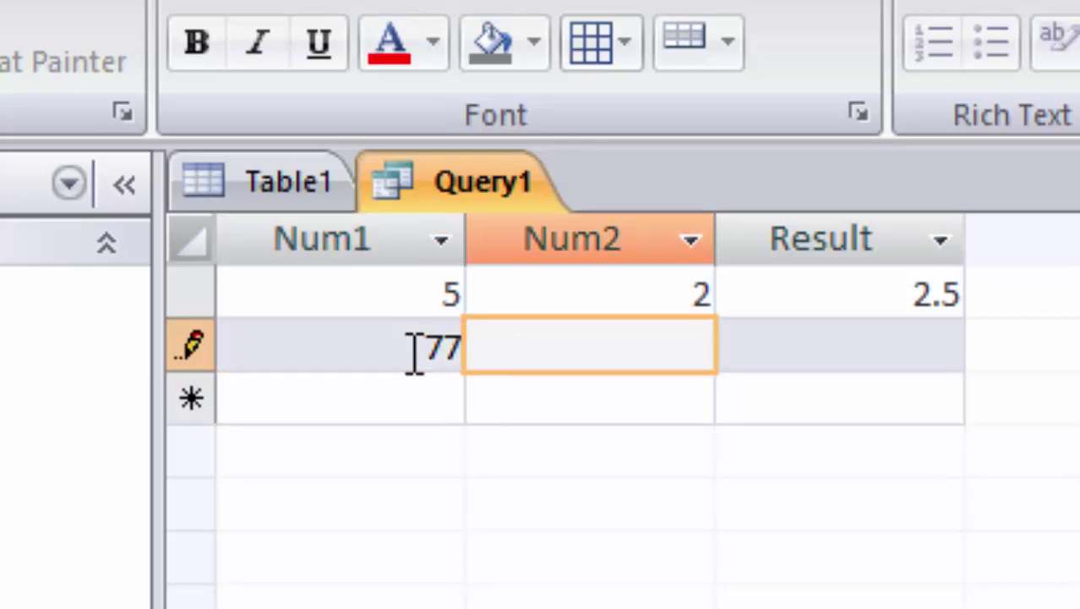
text(3)
key(Tab)
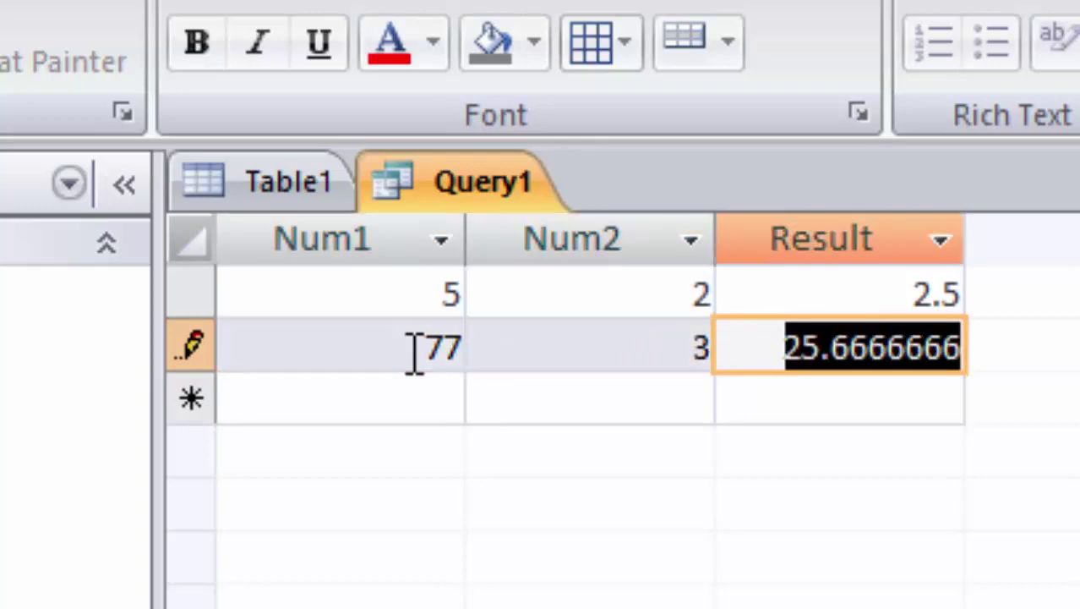
click(386, 413)
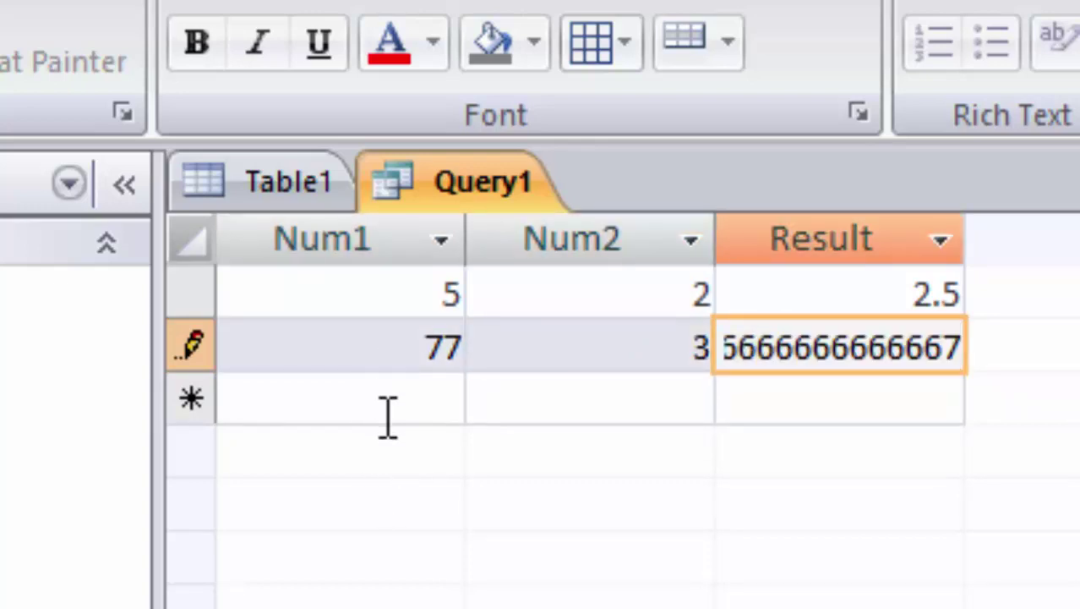
text(76)
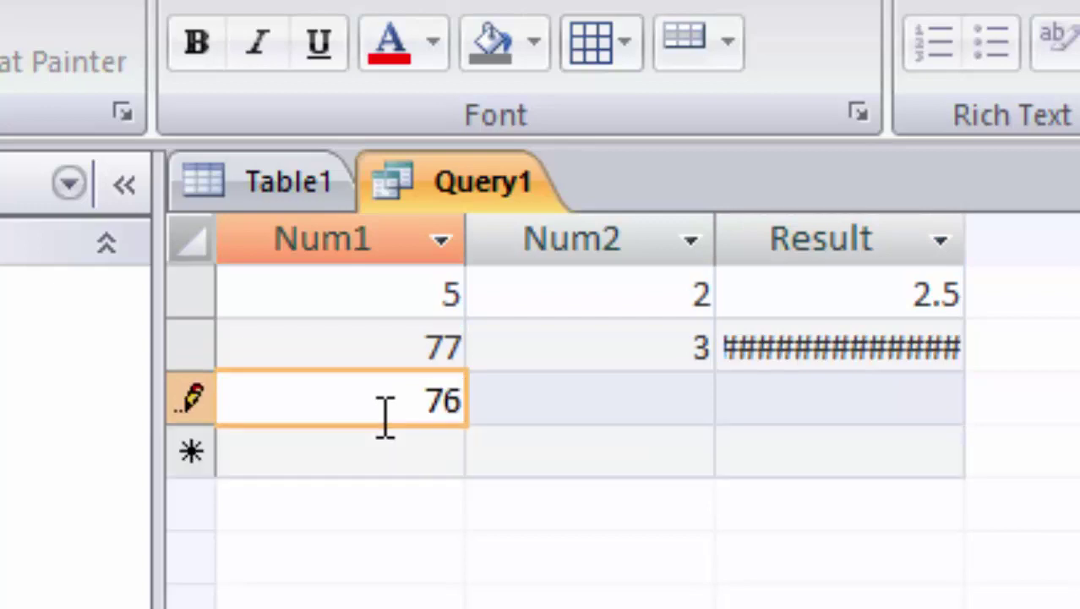
key(Tab)
text(5)
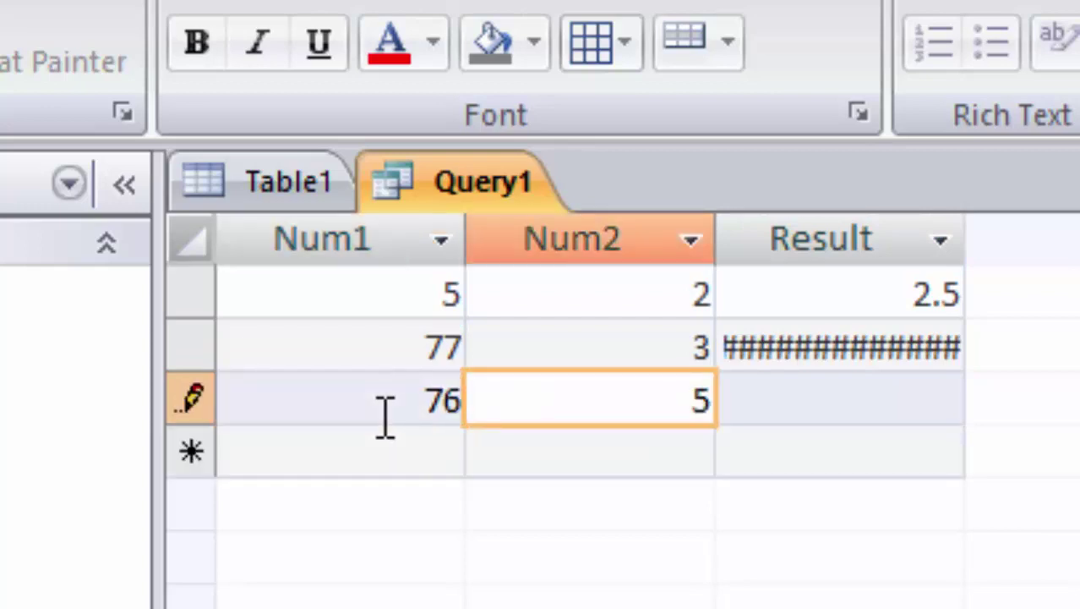
key(Tab)
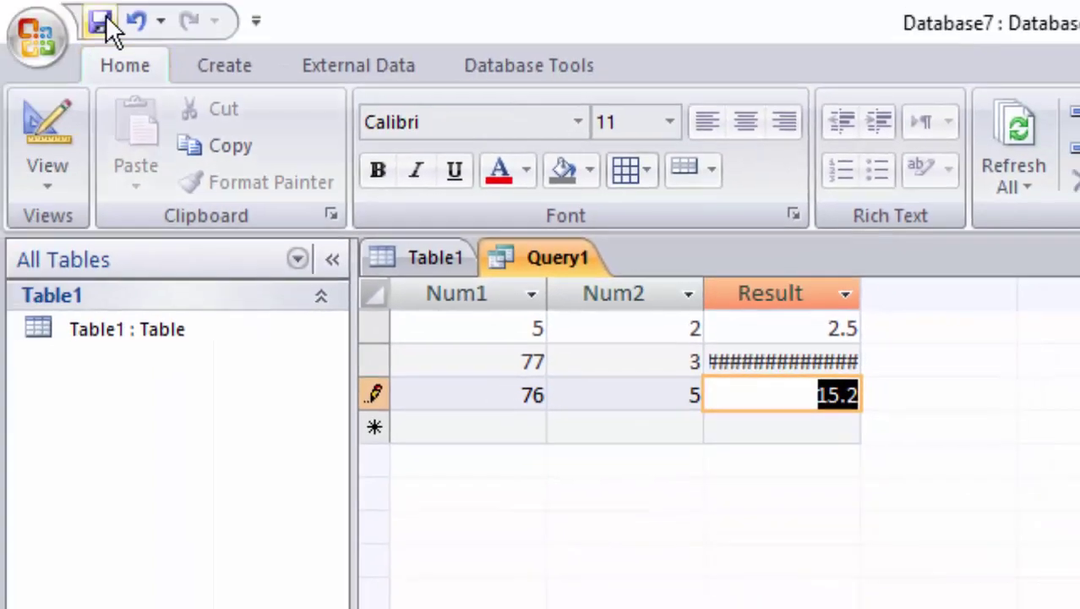
click(98, 19)
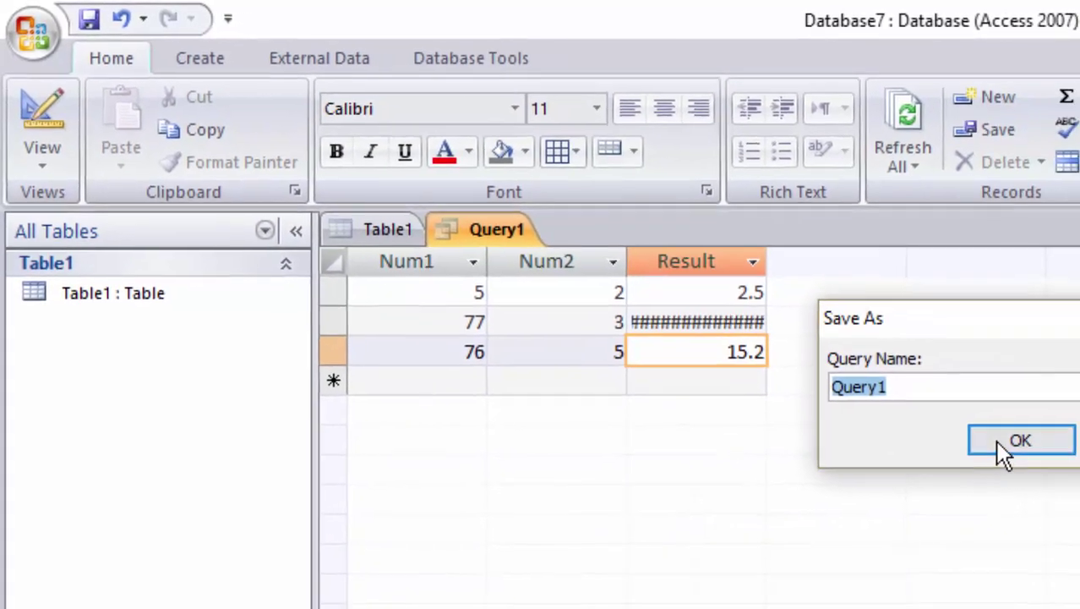
Confirm saving the query under the name Query1
click(1006, 442)
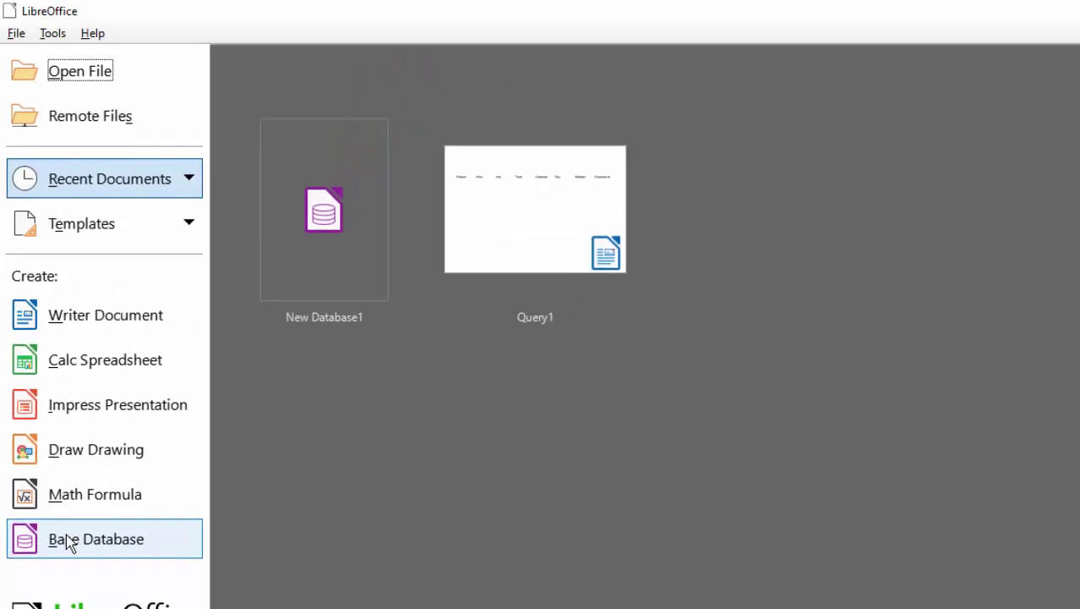
Create a new unregistered LibreOffice Base database saved as New Database2
click(68, 542)
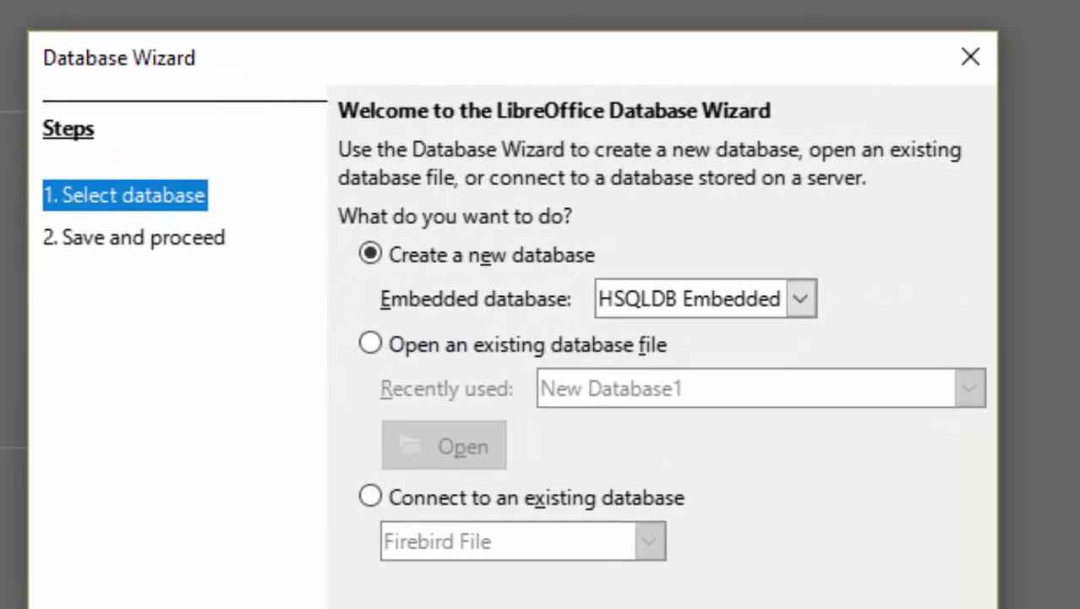
key(Return)
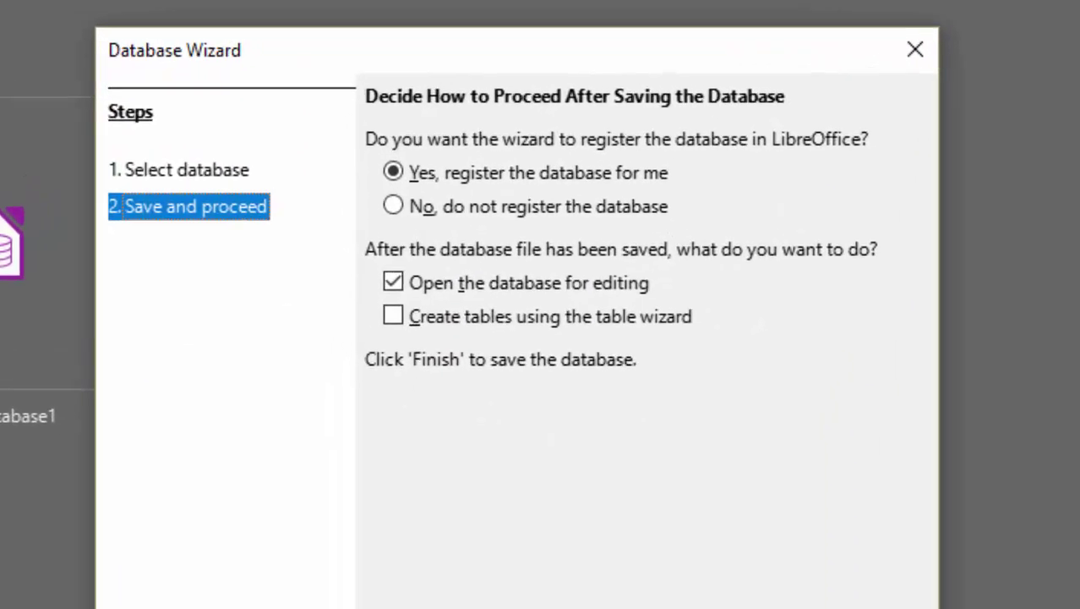
click(432, 235)
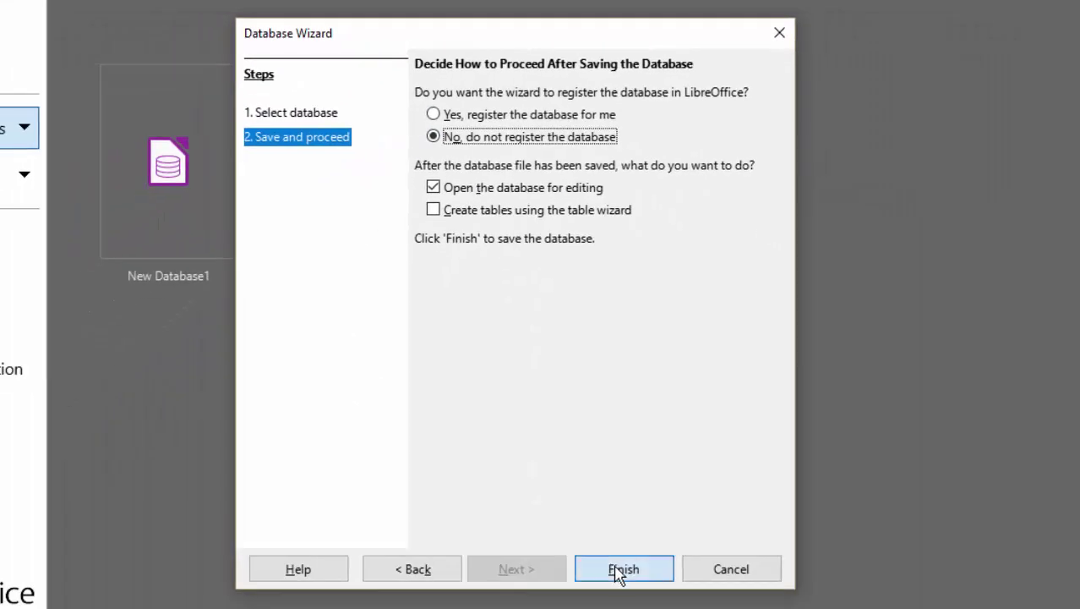
click(618, 571)
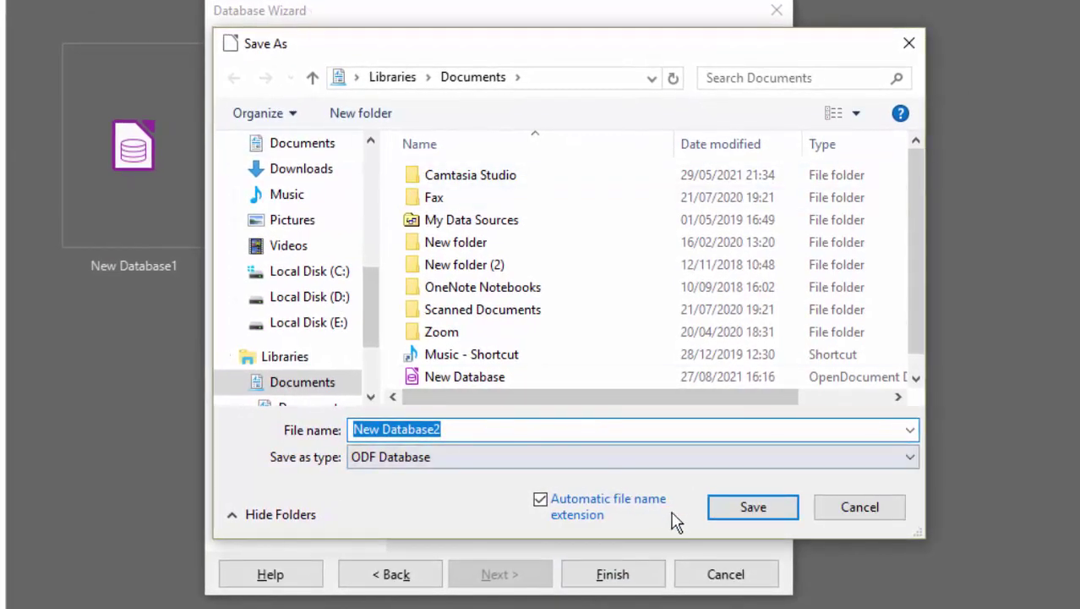
click(759, 512)
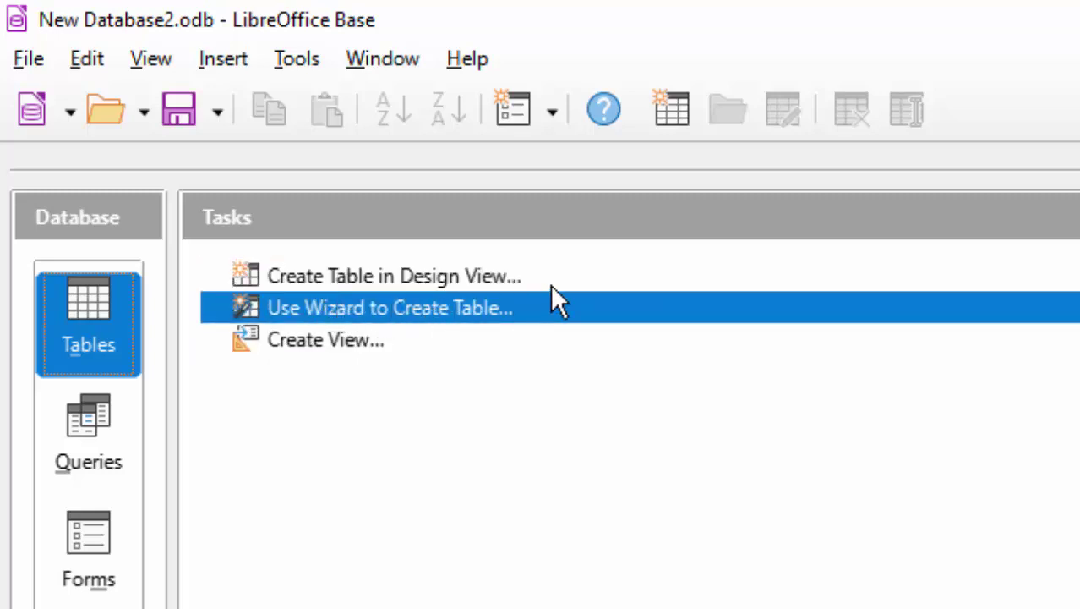
Design a new table with Text [VARCHAR] fields Num1 and Num2, then save it
click(554, 280)
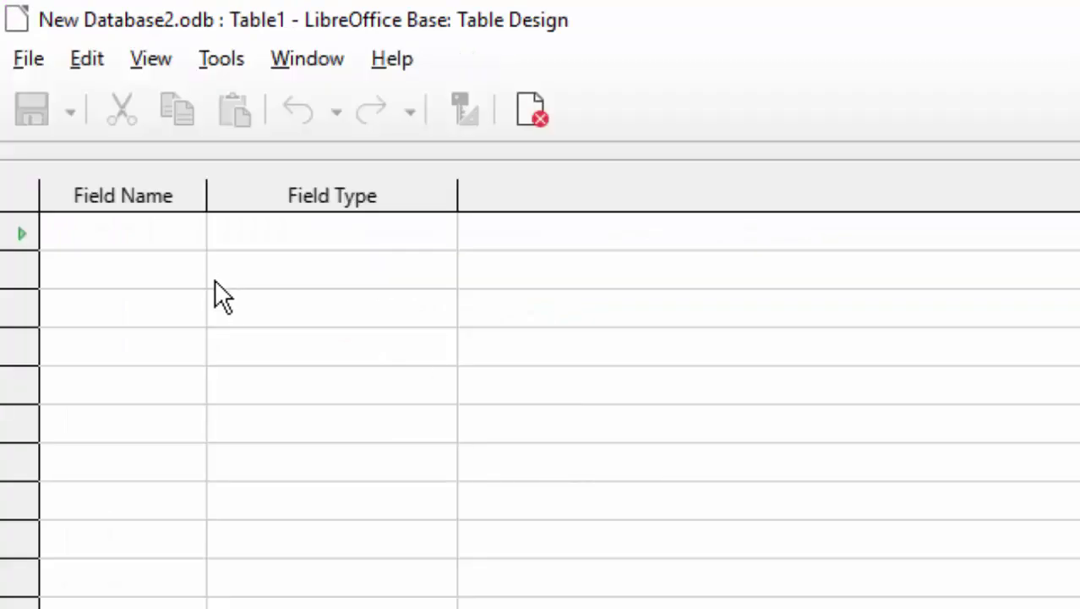
click(148, 241)
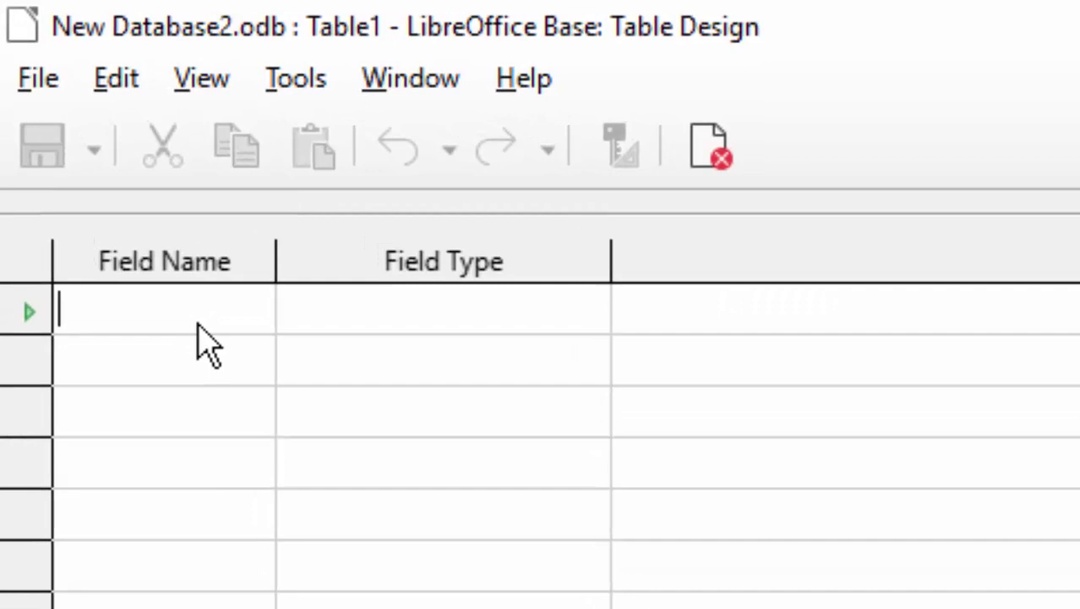
text(N)
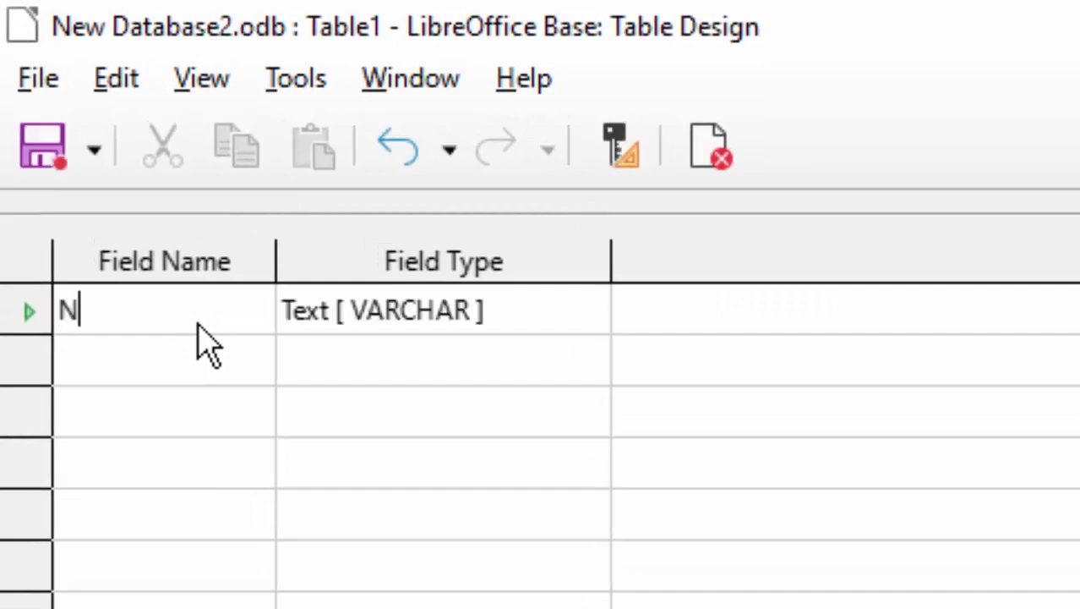
text(um1)
key(Tab)
key(Tab)
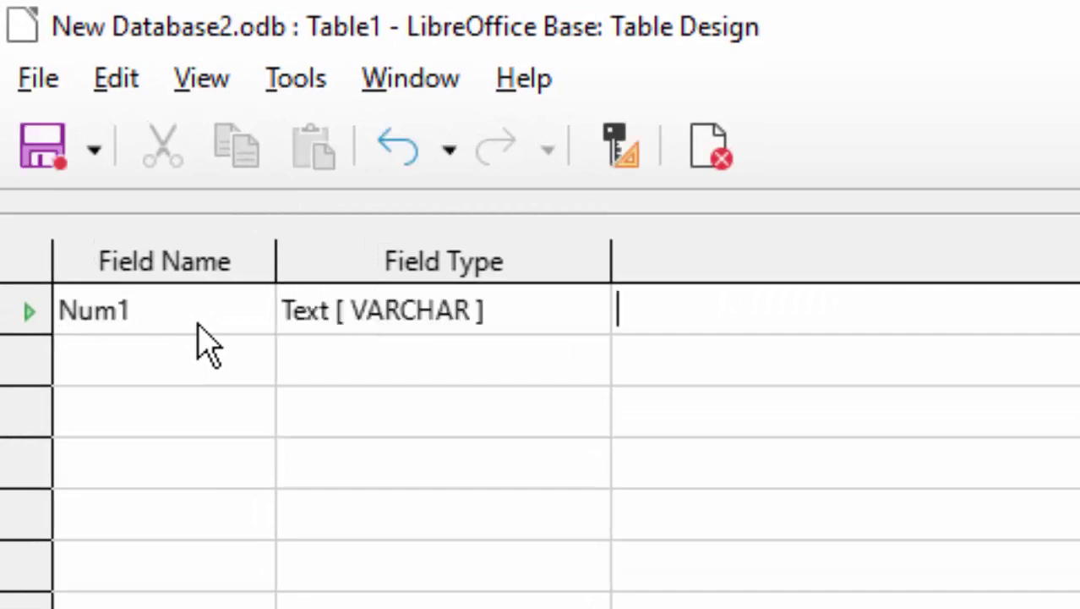
key(Tab)
text(N)
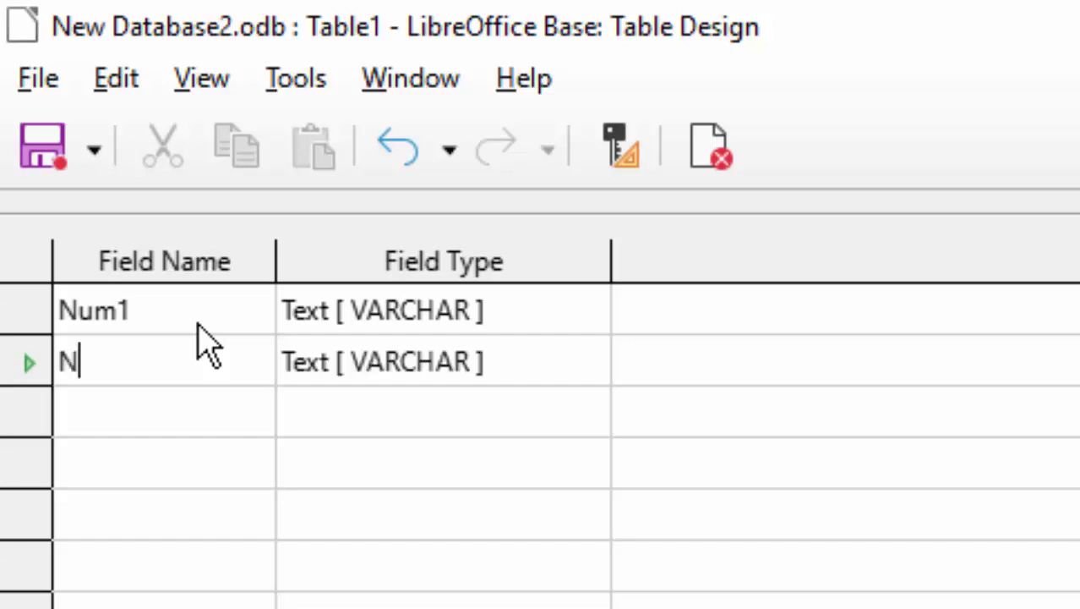
text(um2)
key(Tab)
key(Tab)
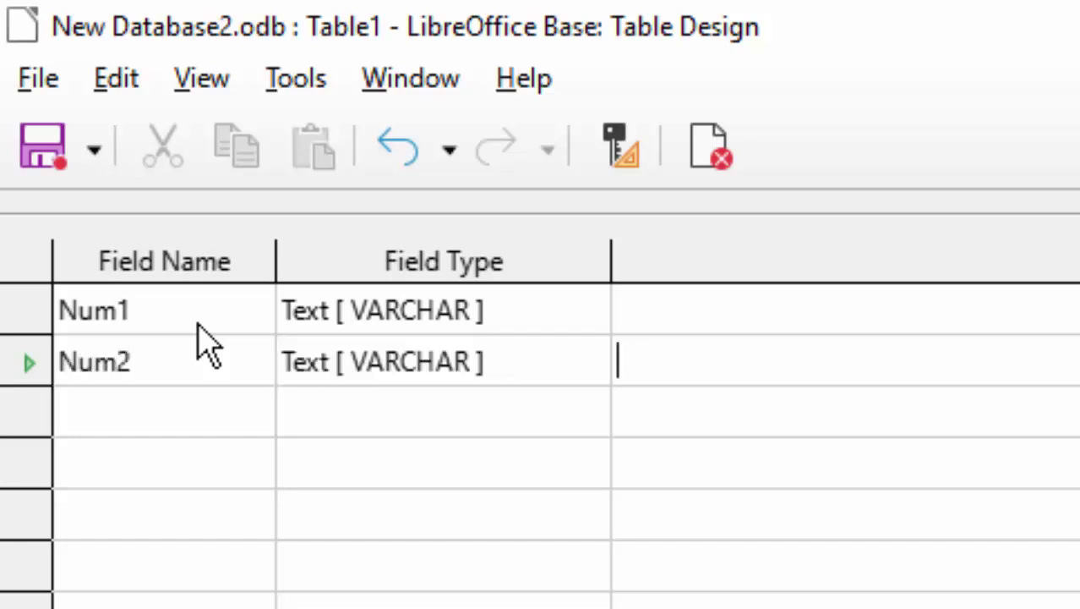
key(Tab)
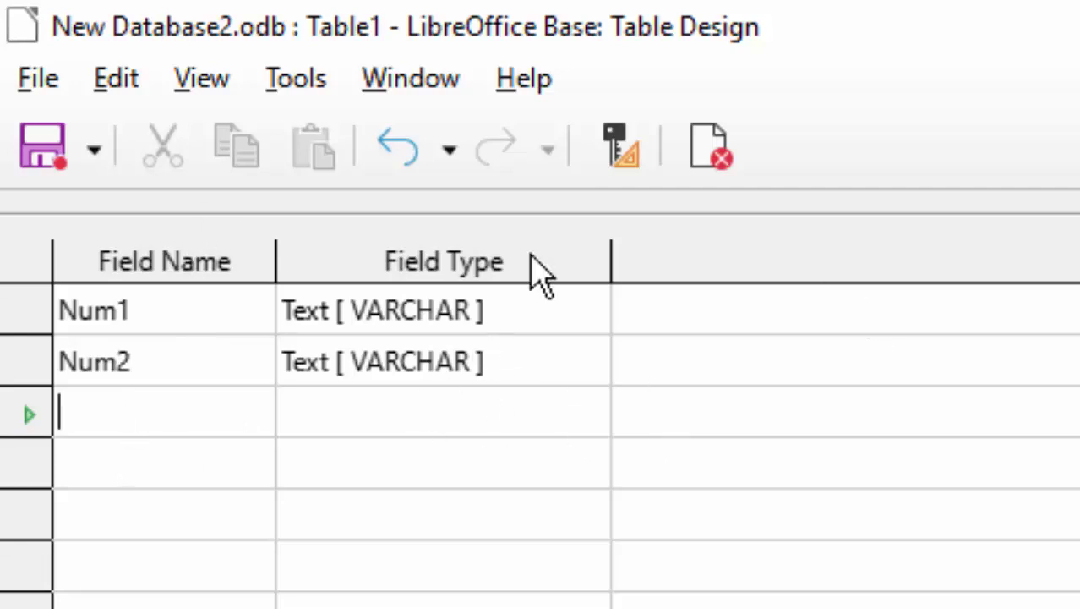
click(36, 156)
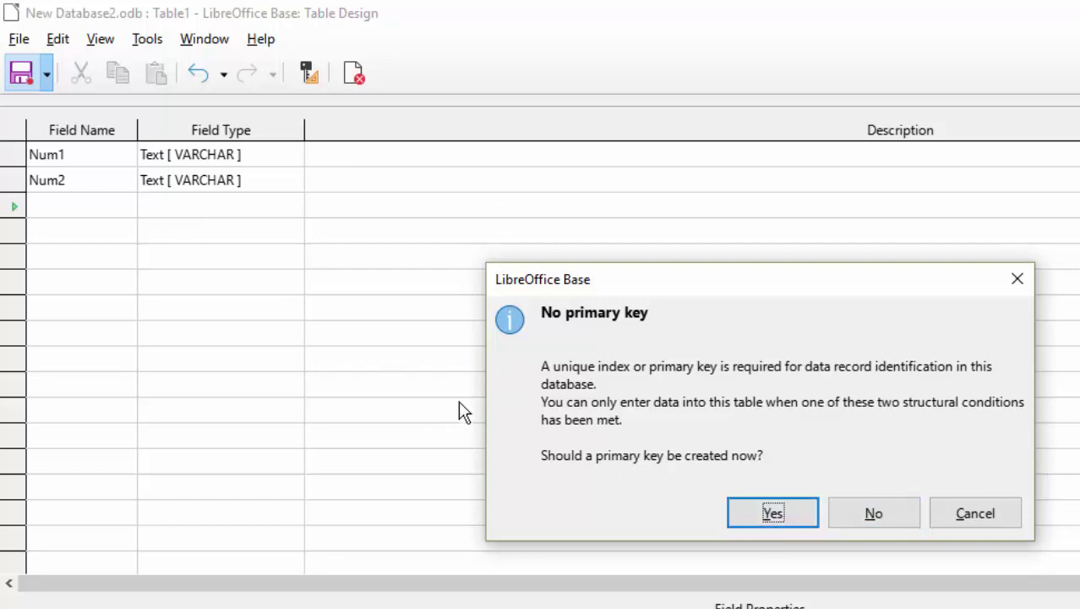
Accept the primary key prompt to add an ID Integer key field, and save Table1
click(771, 519)
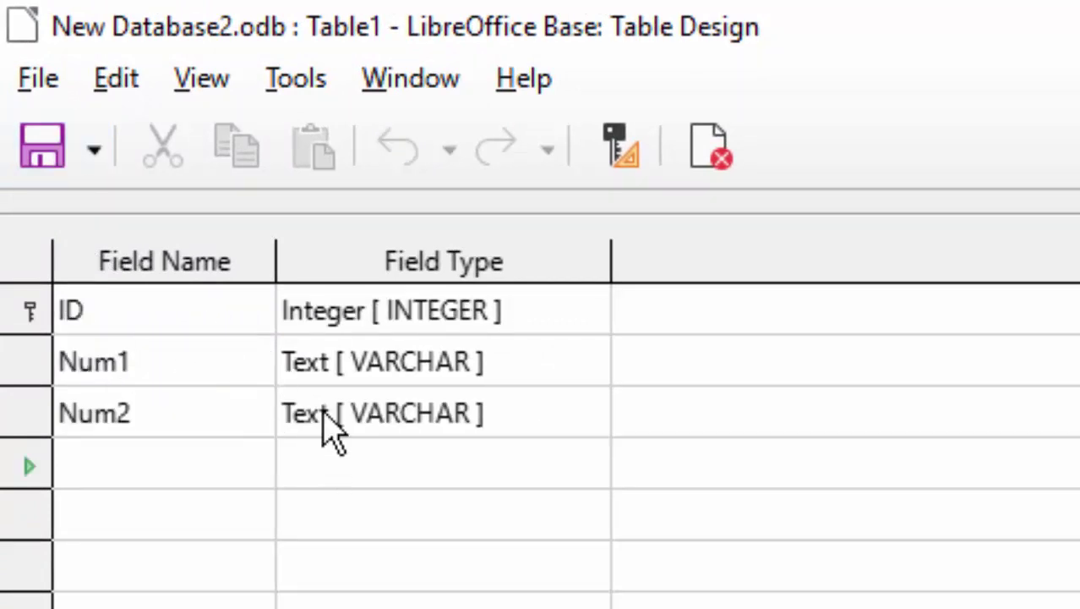
click(46, 168)
Change the Num1 and Num2 field types to Float [FLOAT] and save the table design
click(538, 382)
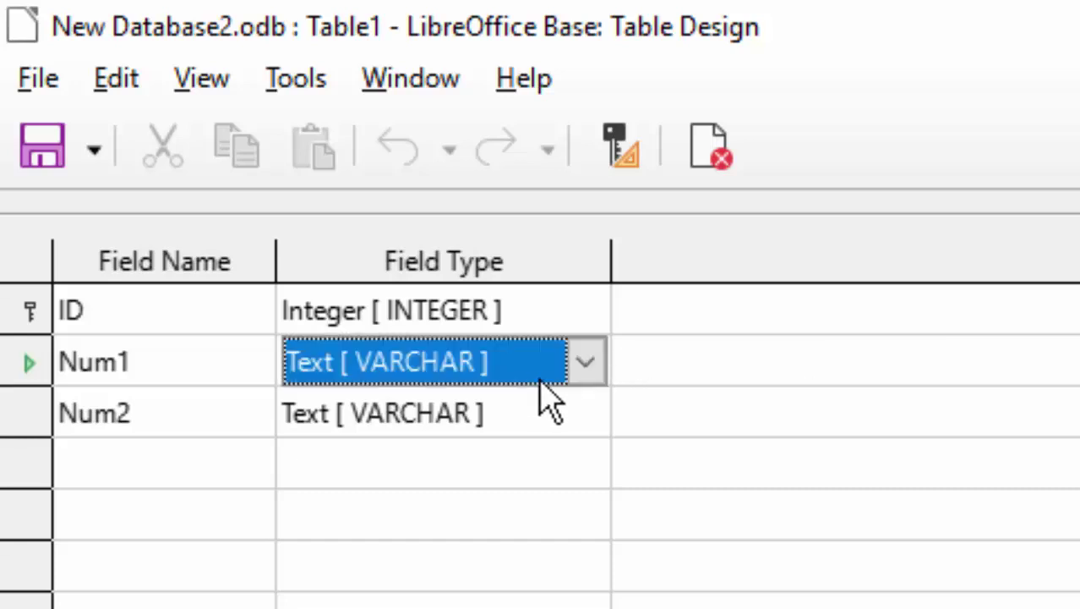
click(602, 375)
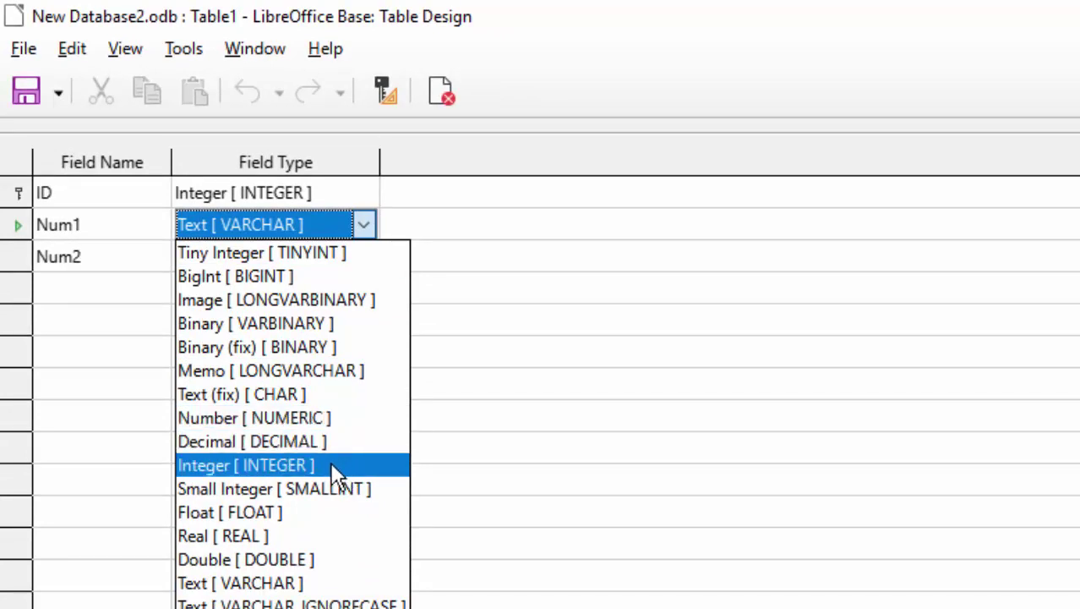
click(296, 516)
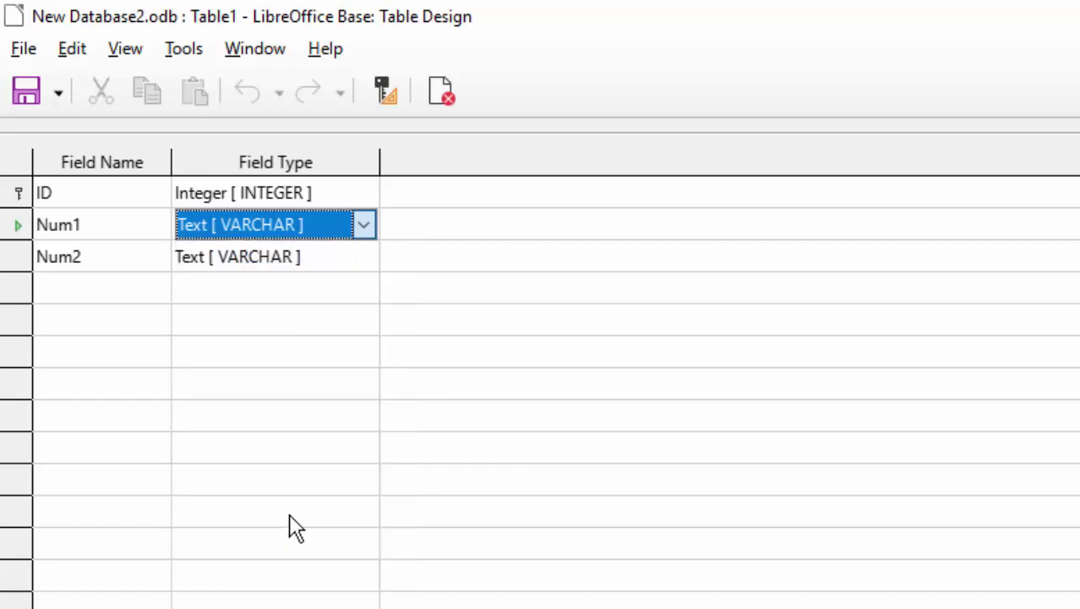
click(361, 257)
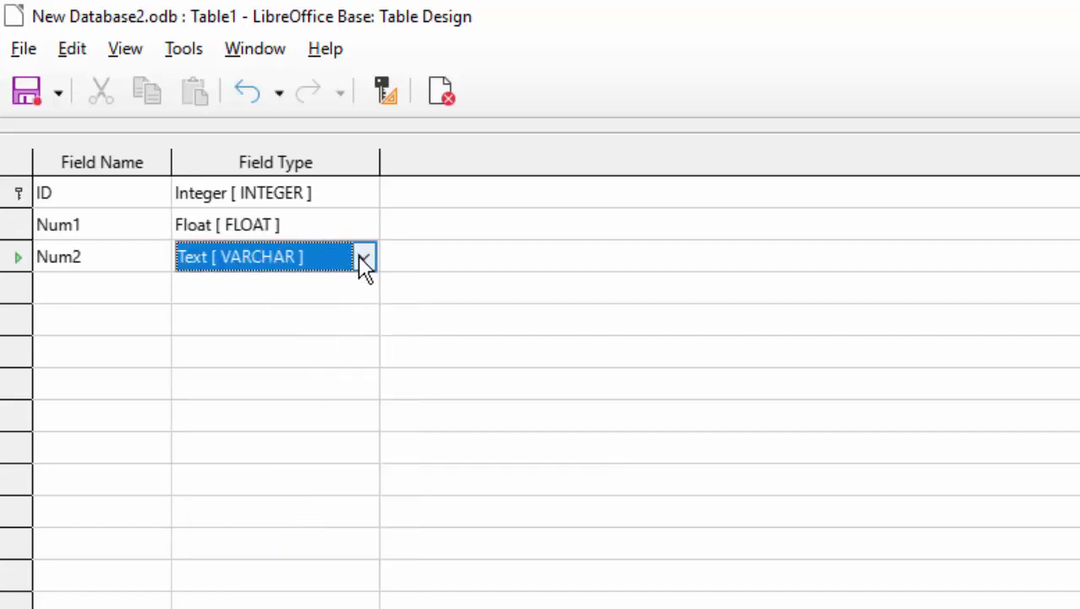
click(361, 257)
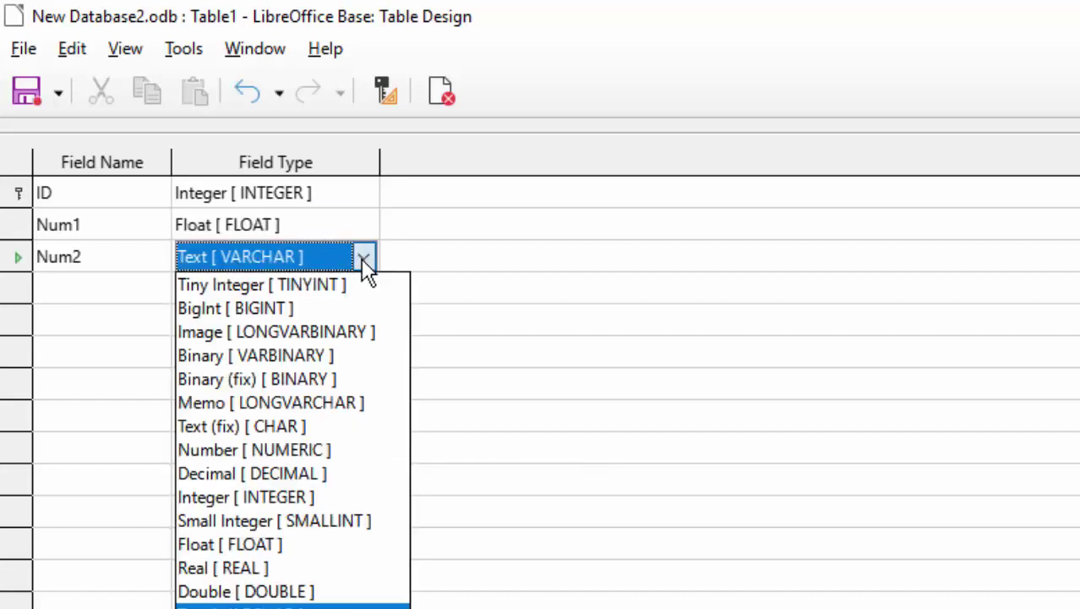
click(295, 542)
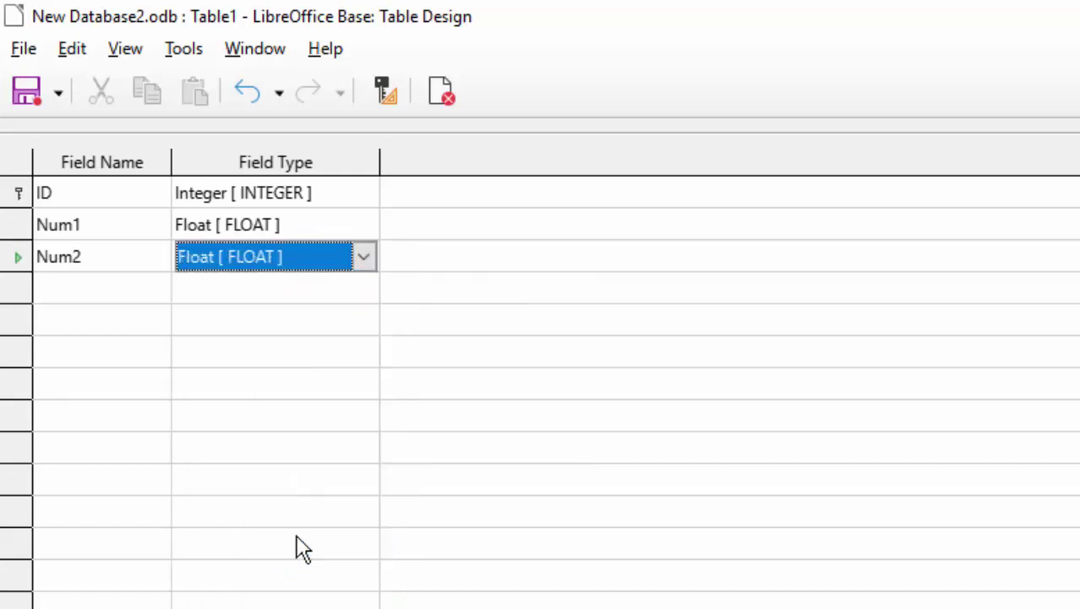
click(30, 95)
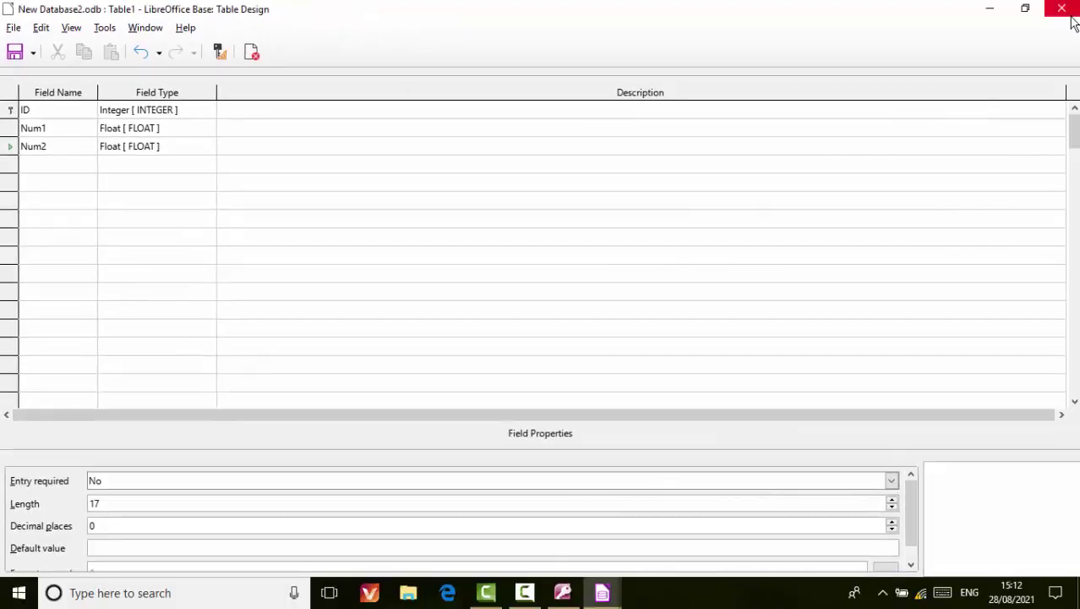
Close the design, enter a Table1 record with ID 1, Num1 5, Num2 2, then close Table1
click(1064, 8)
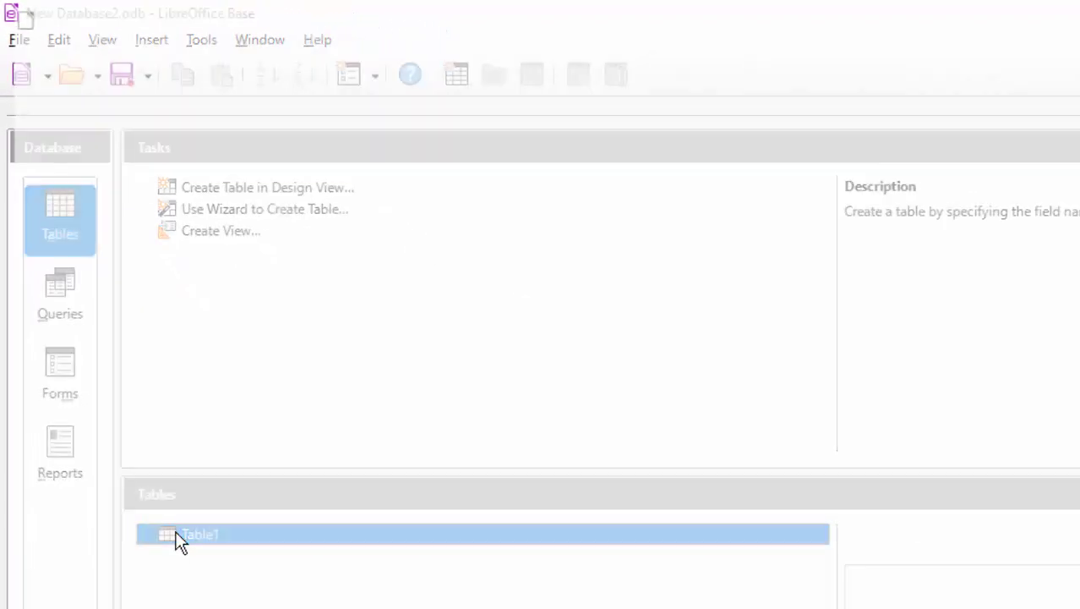
double_click(177, 533)
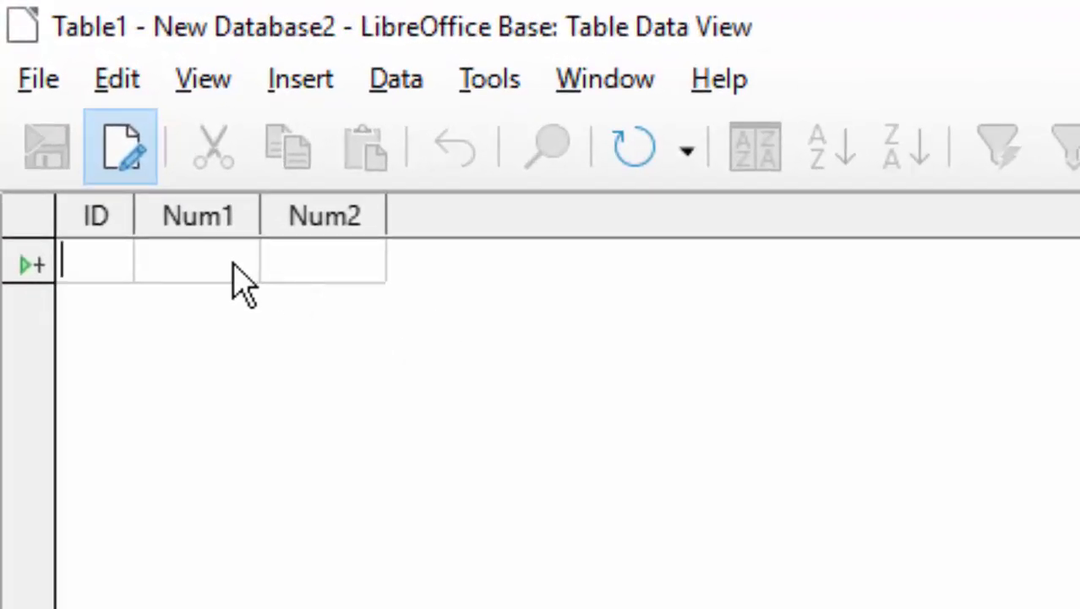
click(232, 262)
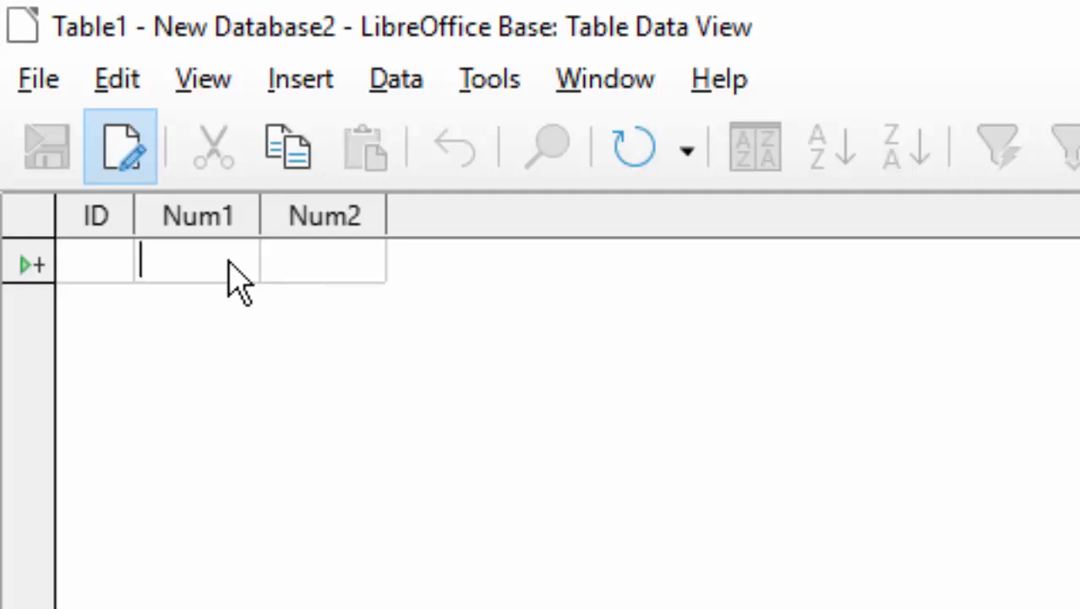
click(119, 253)
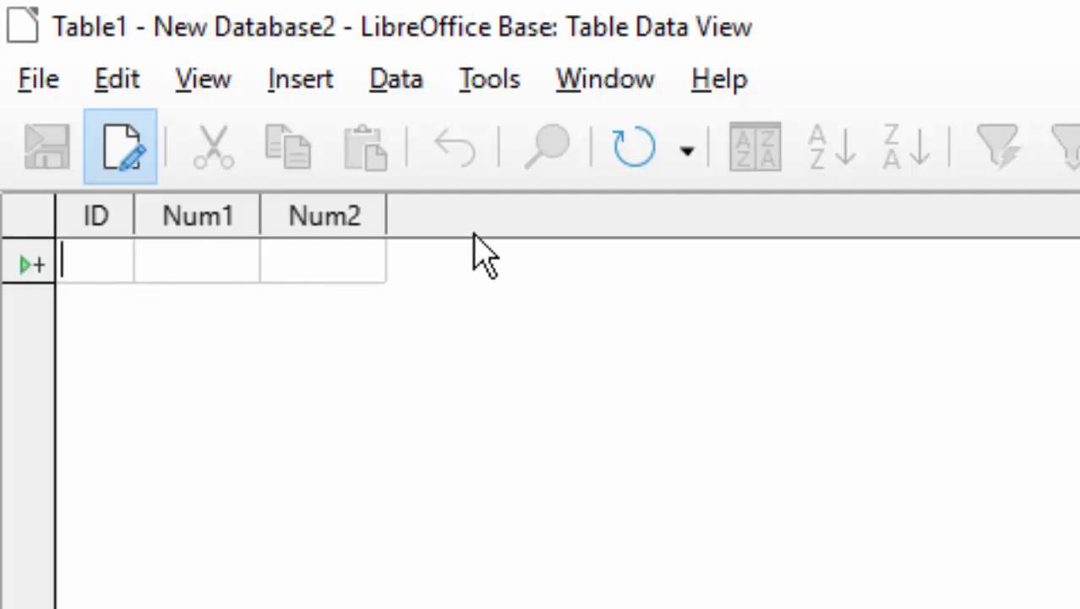
text(1)
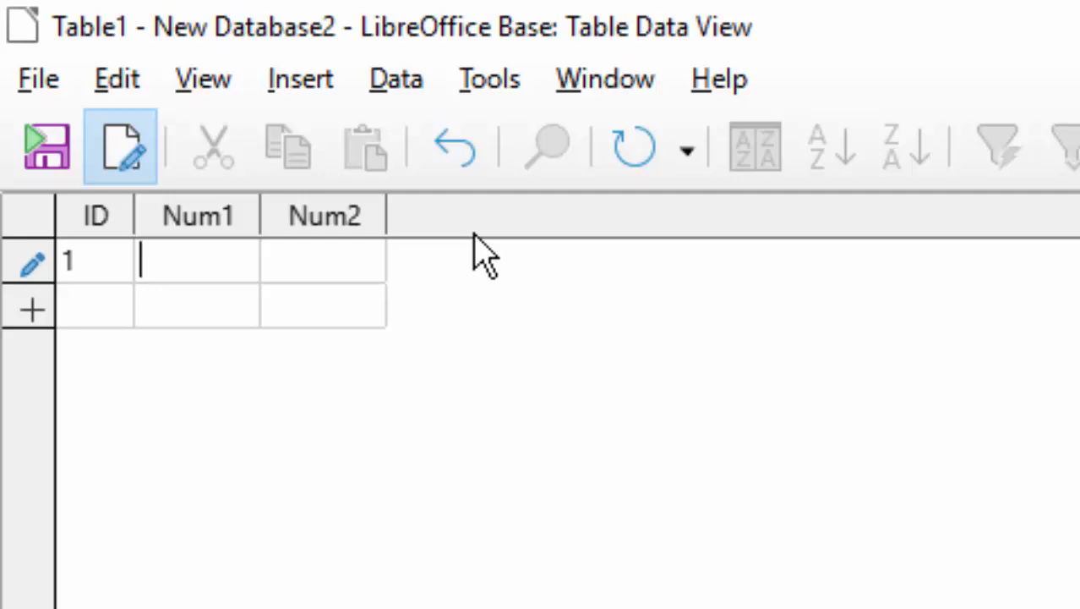
text(5)
key(Tab)
text(2)
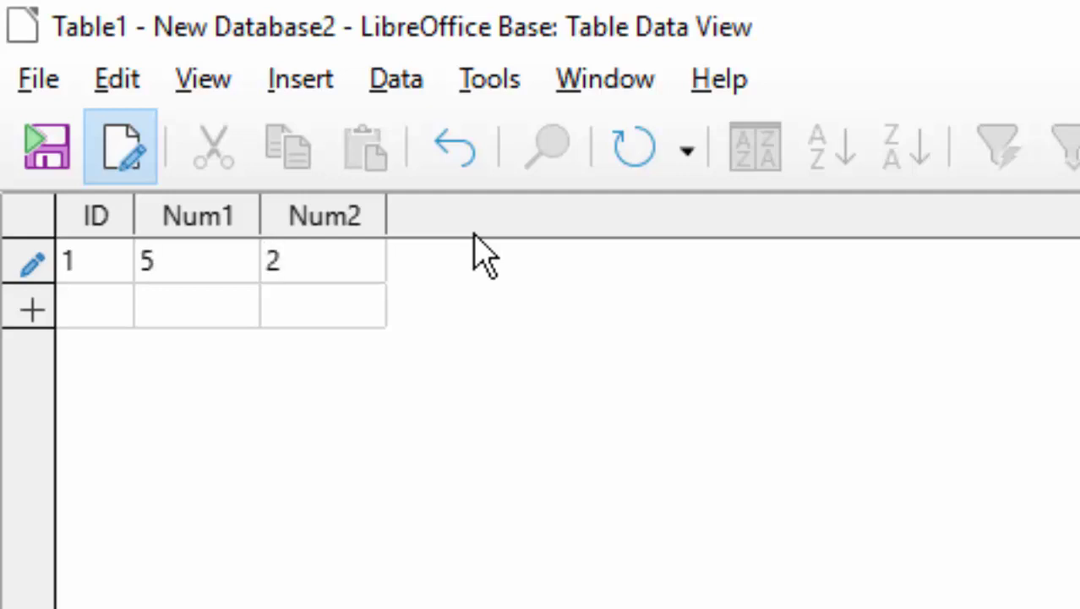
key(Tab)
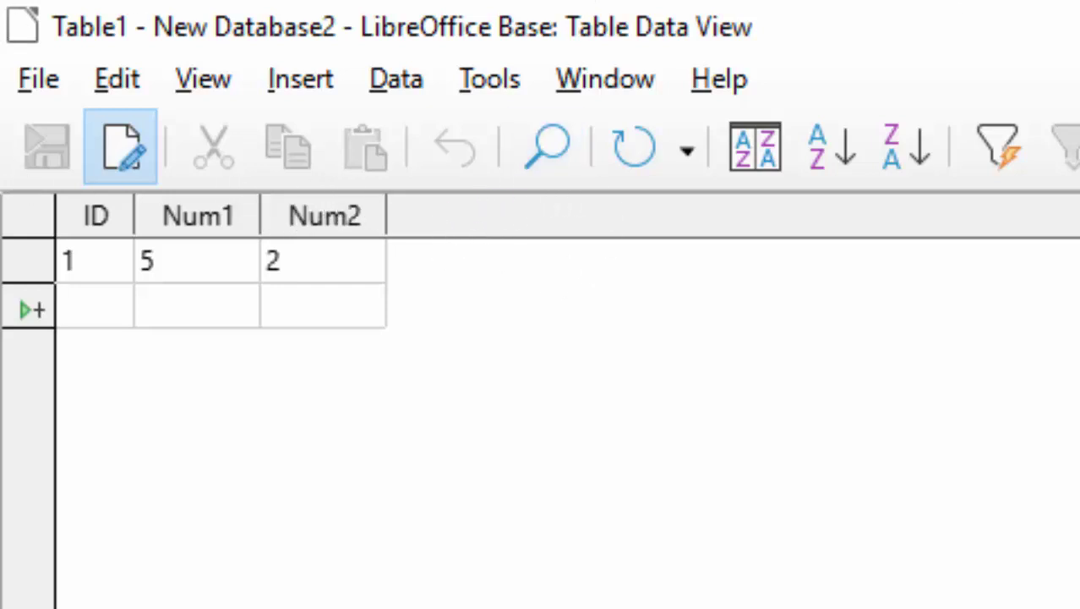
key(ctrl+w)
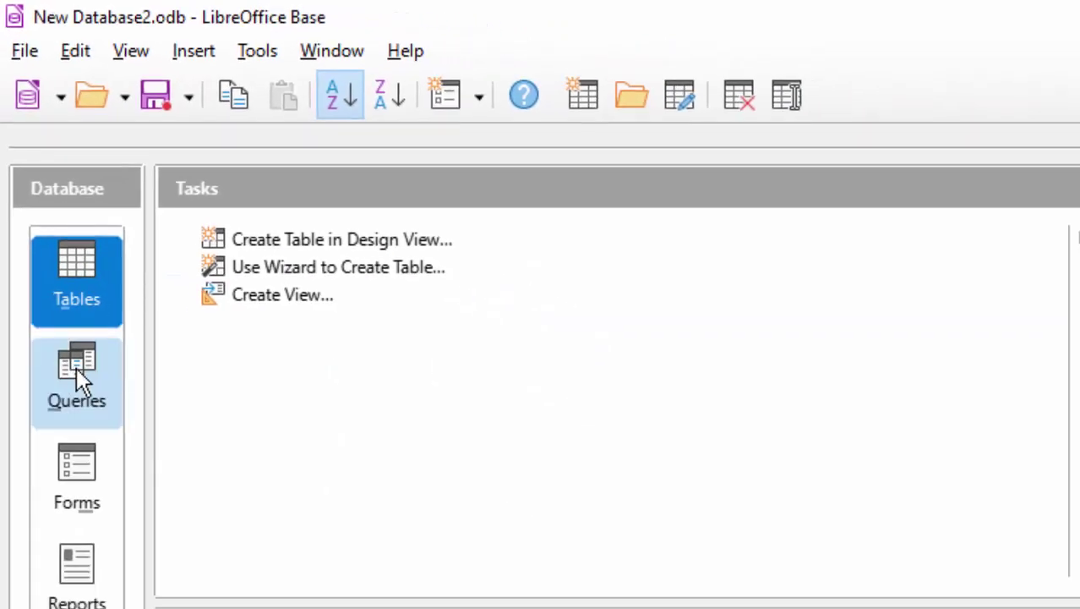
Start a new query design and add Table1 as its source
click(76, 372)
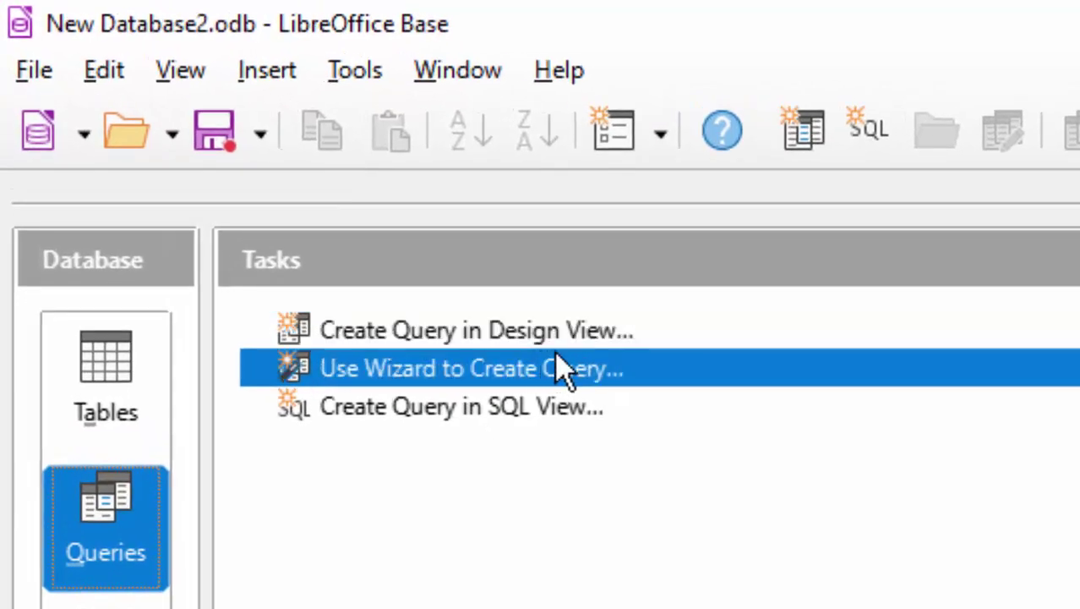
click(596, 331)
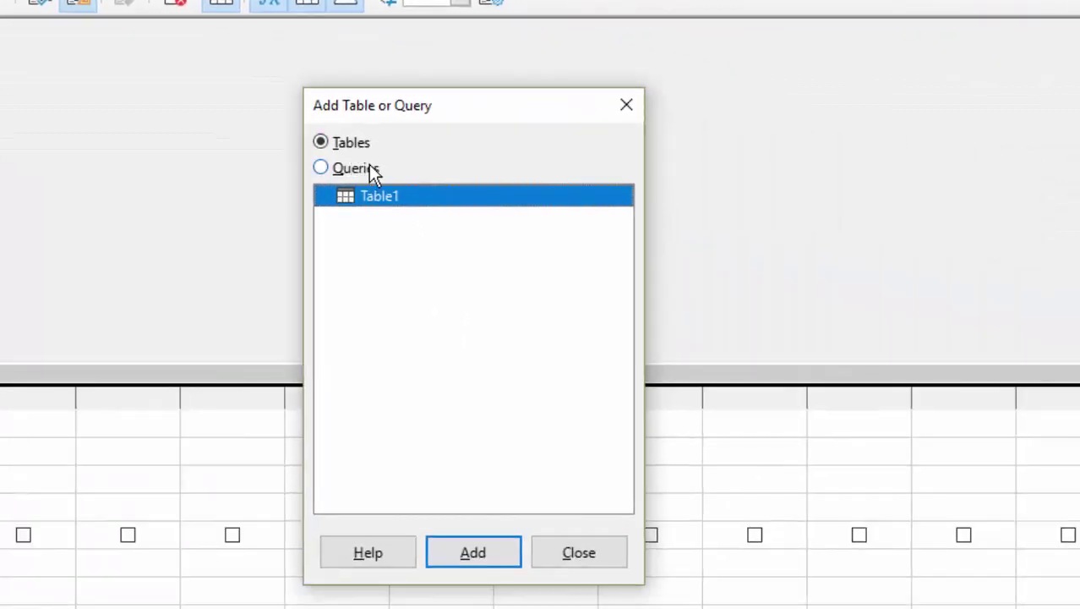
click(366, 168)
click(362, 144)
click(496, 551)
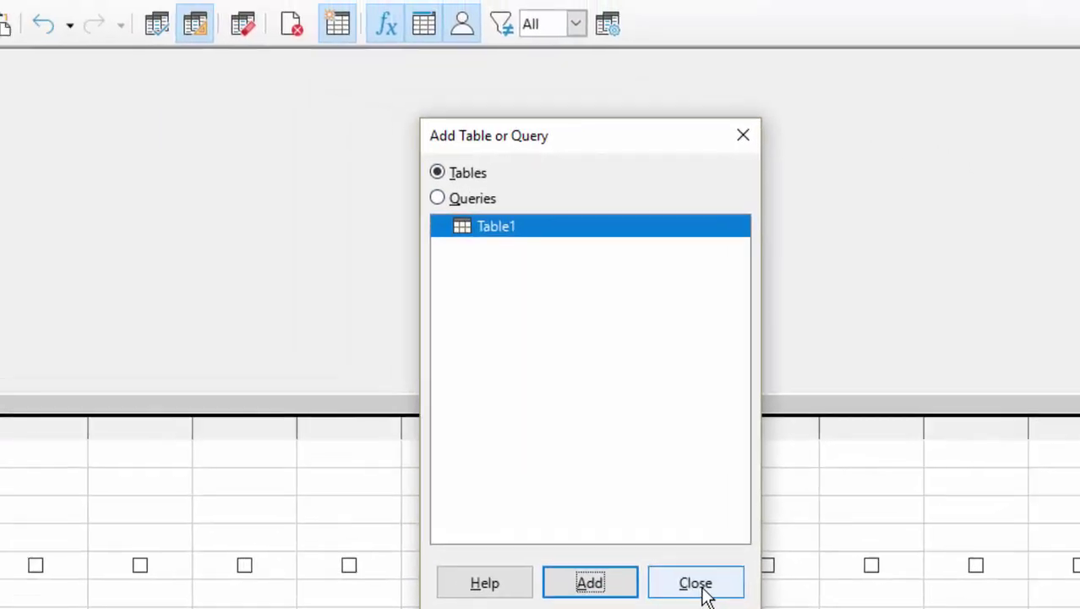
click(580, 553)
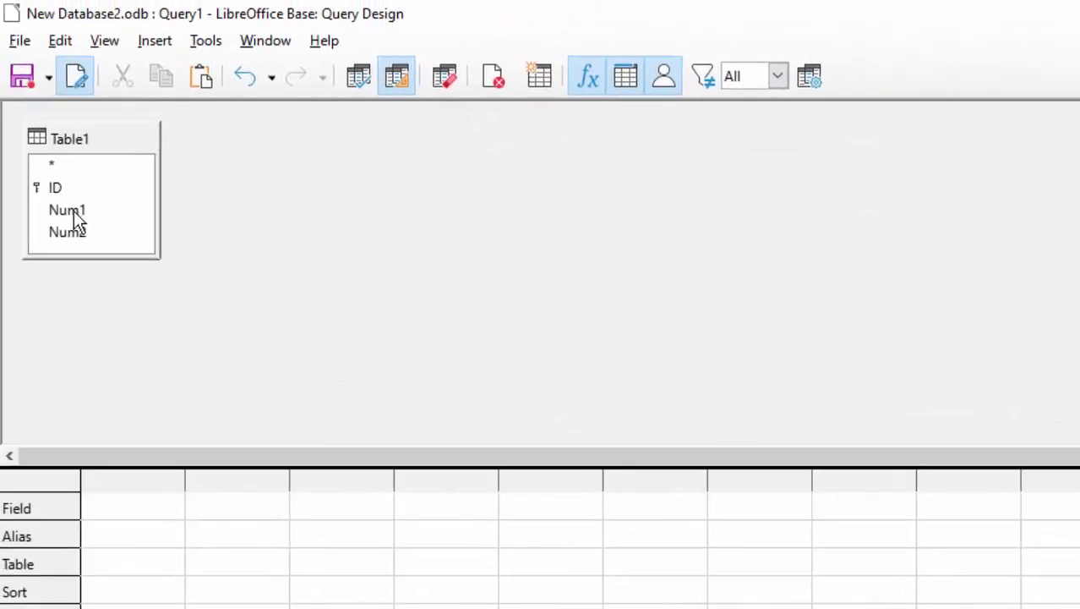
Add Num1 and Num2 as query fields and type the alias rES for column 3
double_click(73, 210)
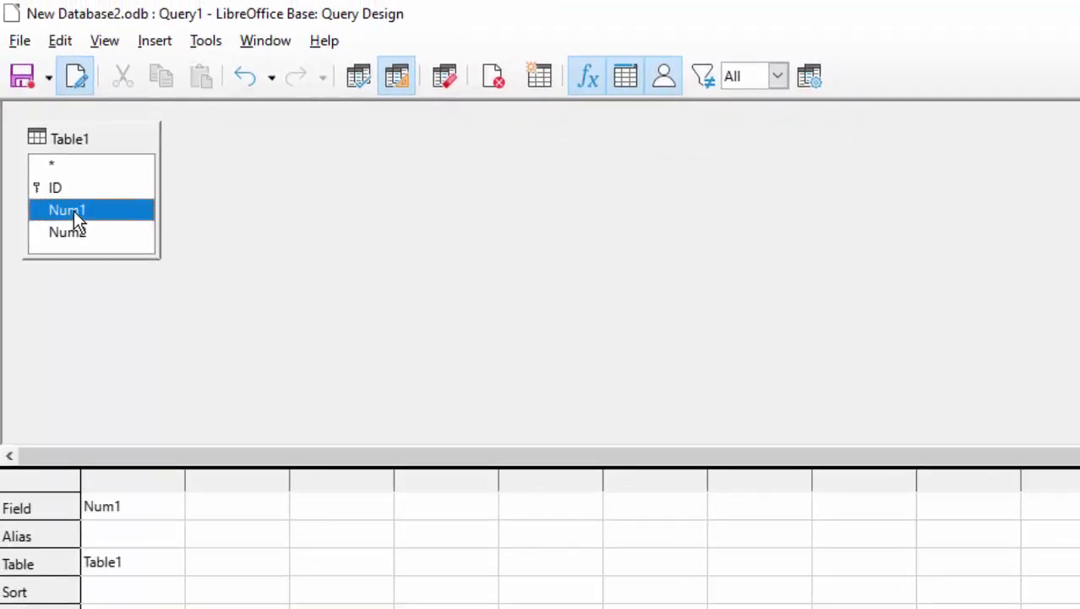
double_click(75, 232)
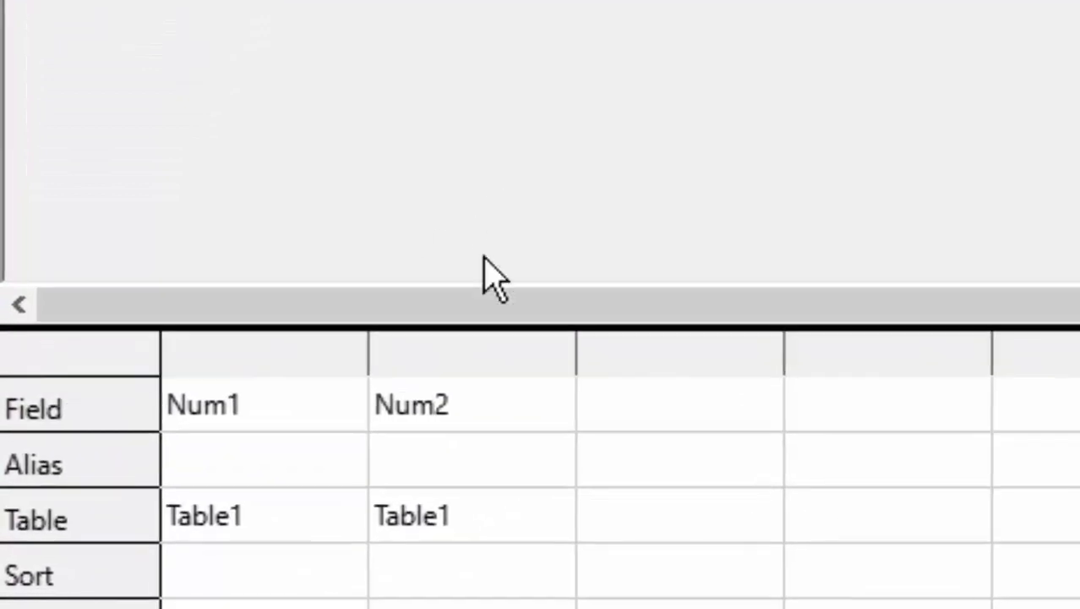
click(612, 466)
text(rES)
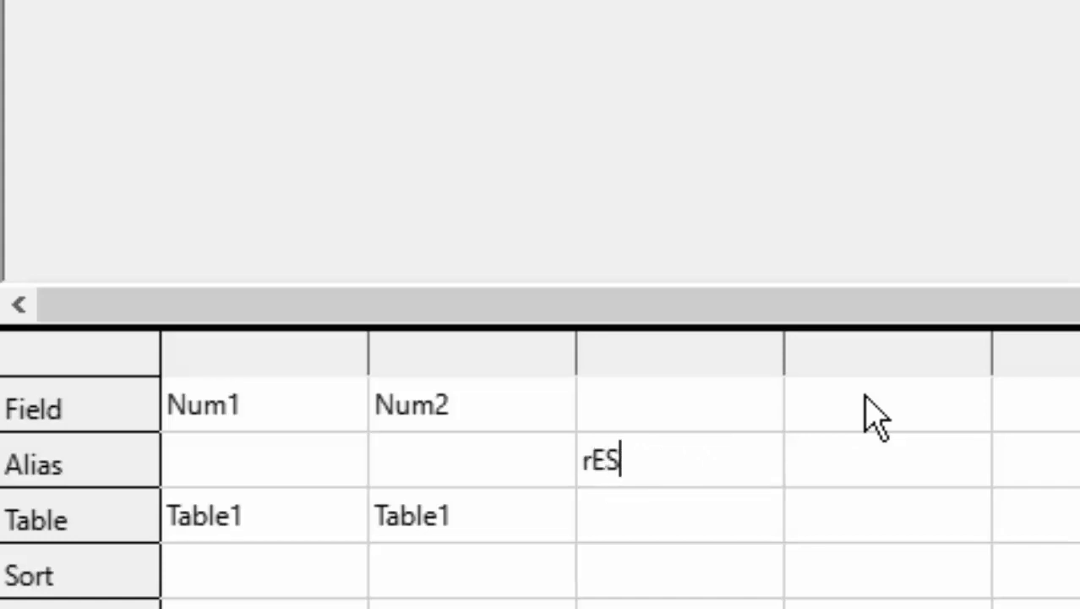
Widen column 3 and enter the field expression "Num1"/"Num2" for the Result alias
click(647, 404)
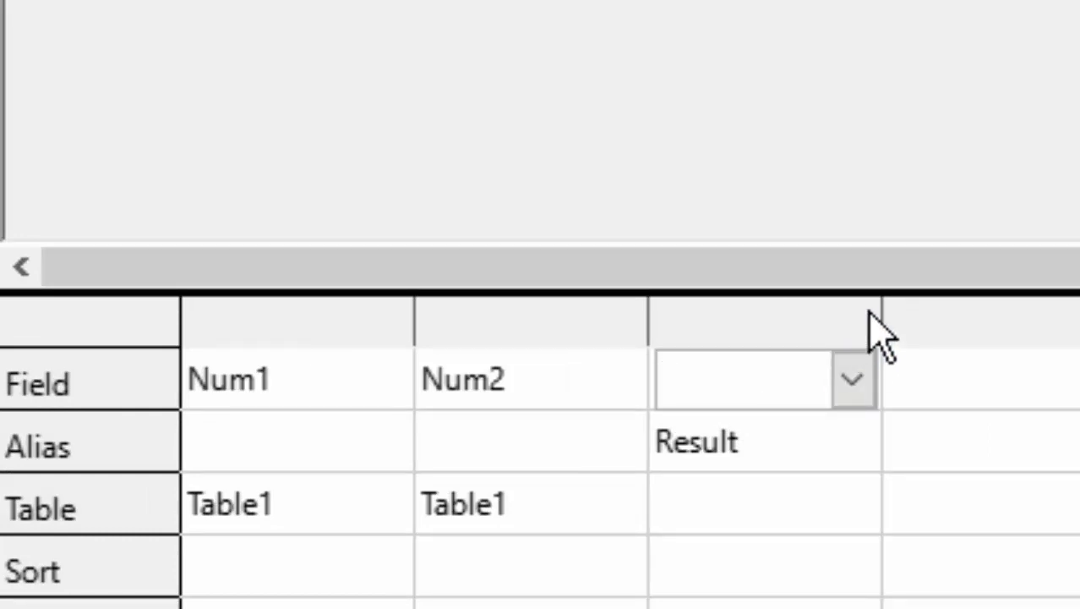
drag(877, 296, 956, 296)
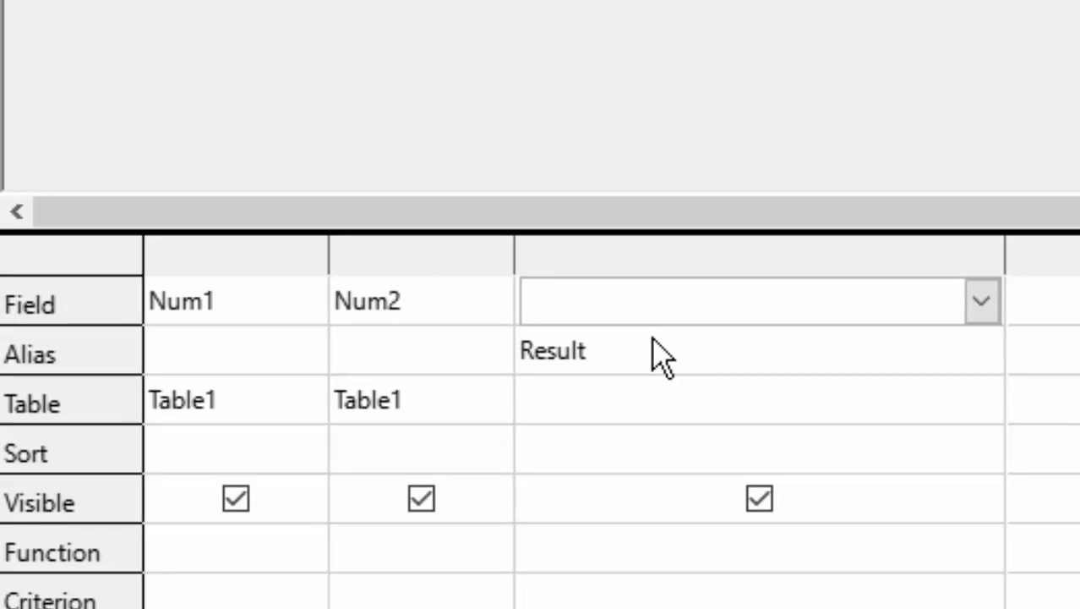
text(")
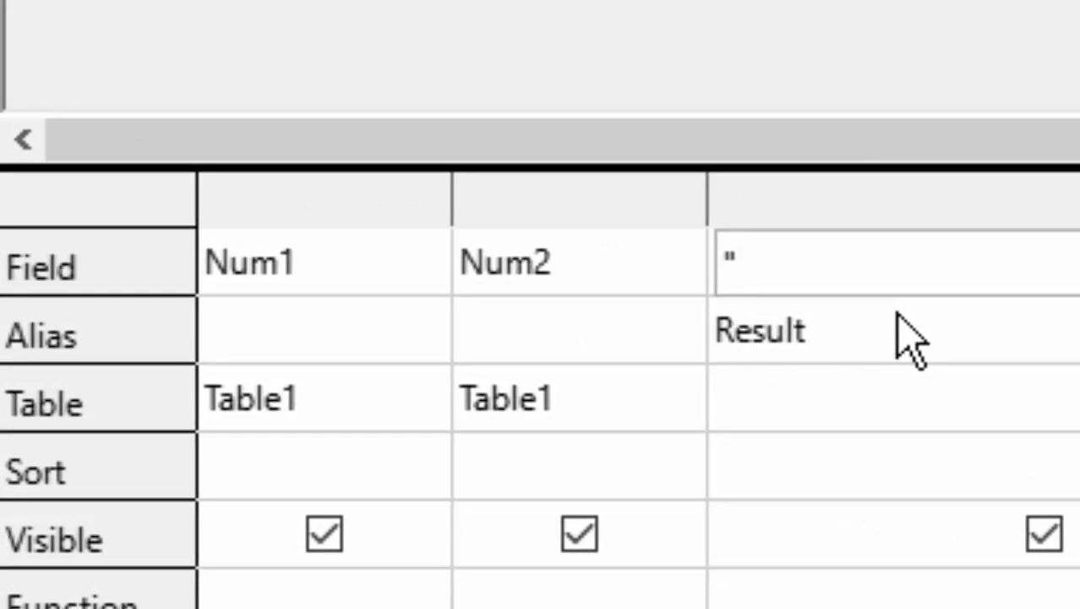
text(Num)
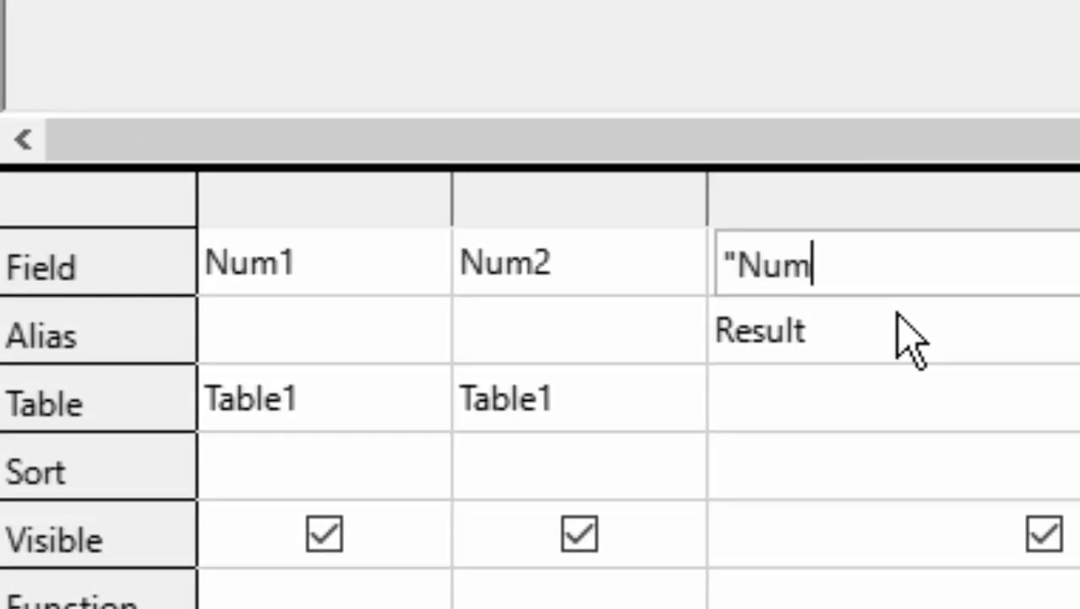
text(1")
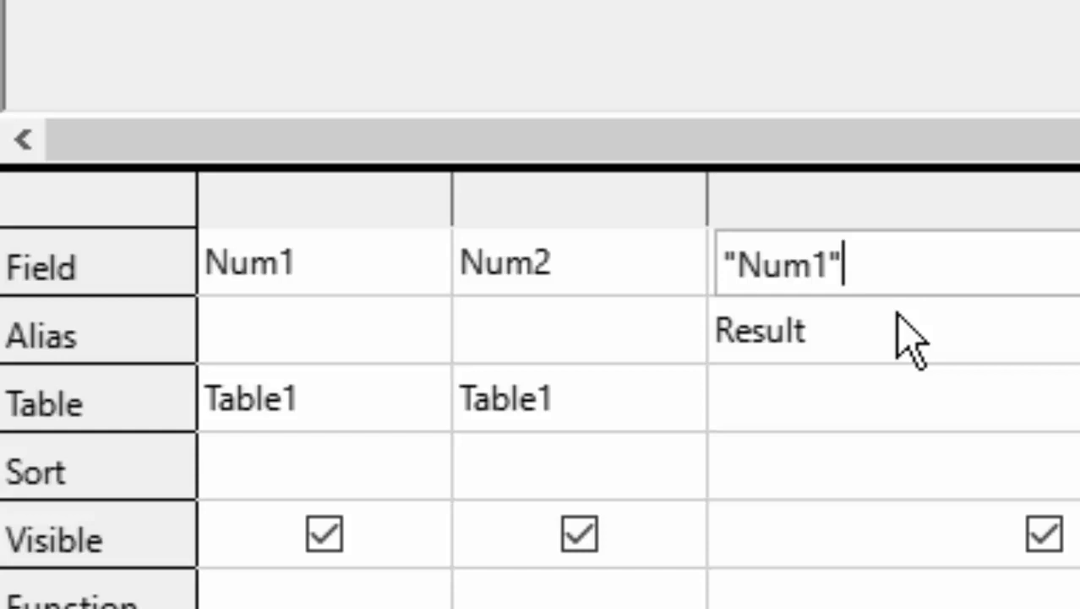
text(/)
text("Num)
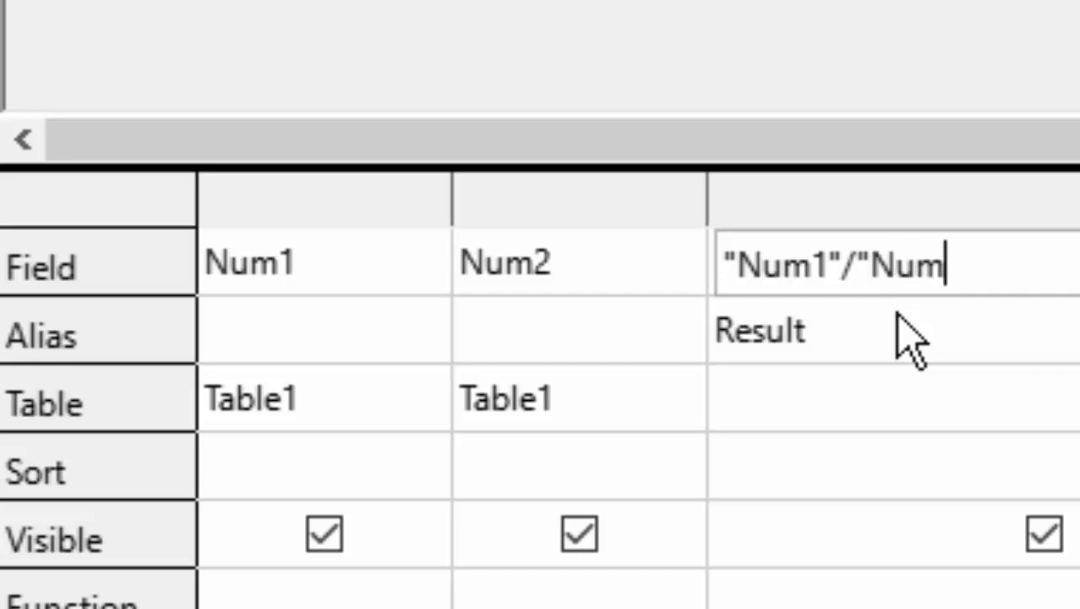
text(2")
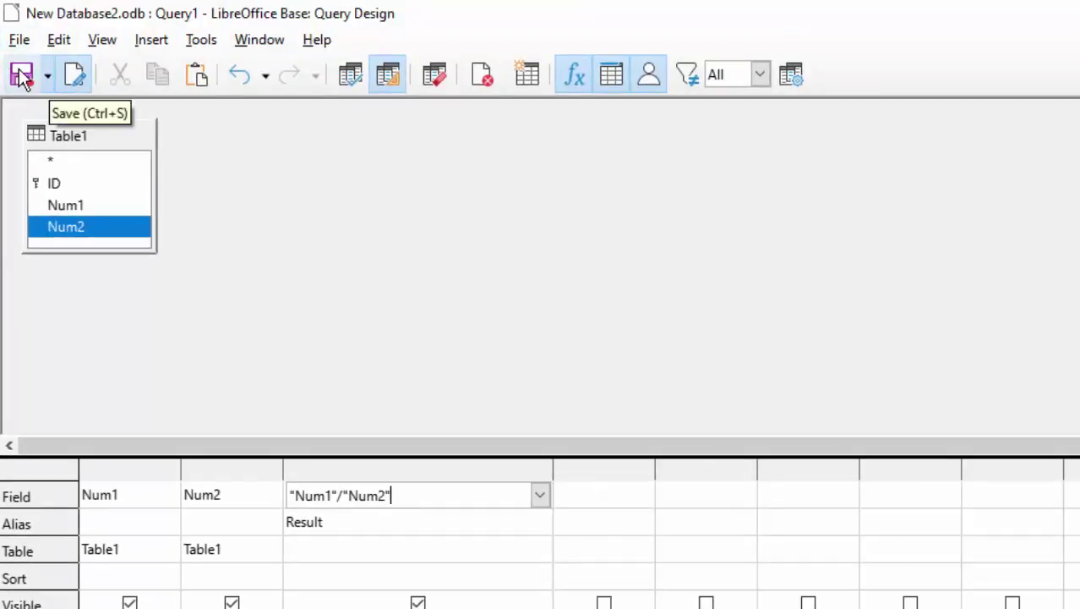
Save the query as Query1, run it to check Result is 2.5, then close it
click(22, 75)
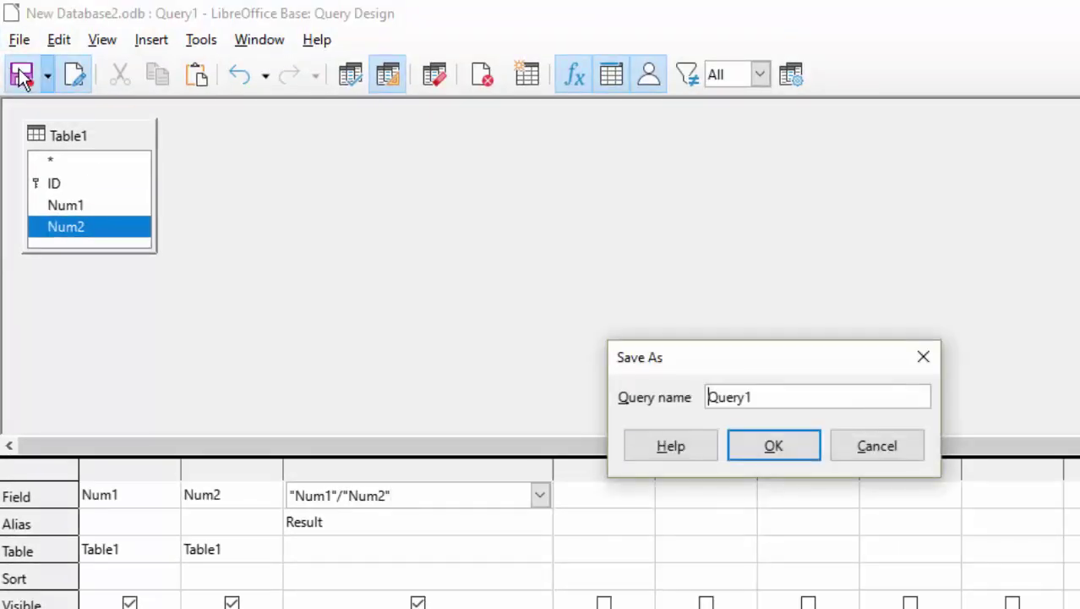
click(761, 449)
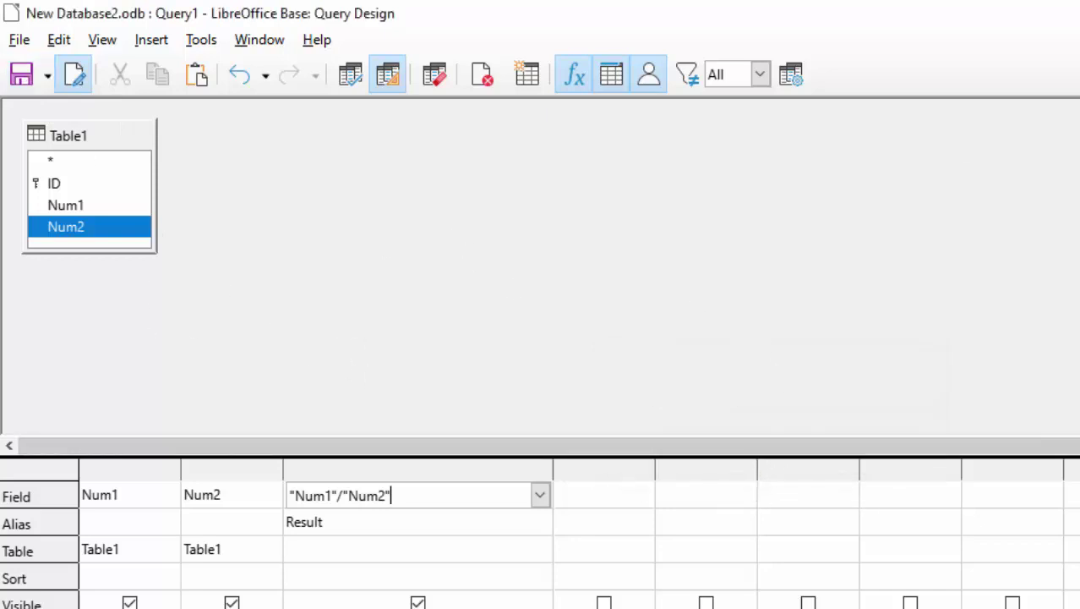
key(ctrl+w)
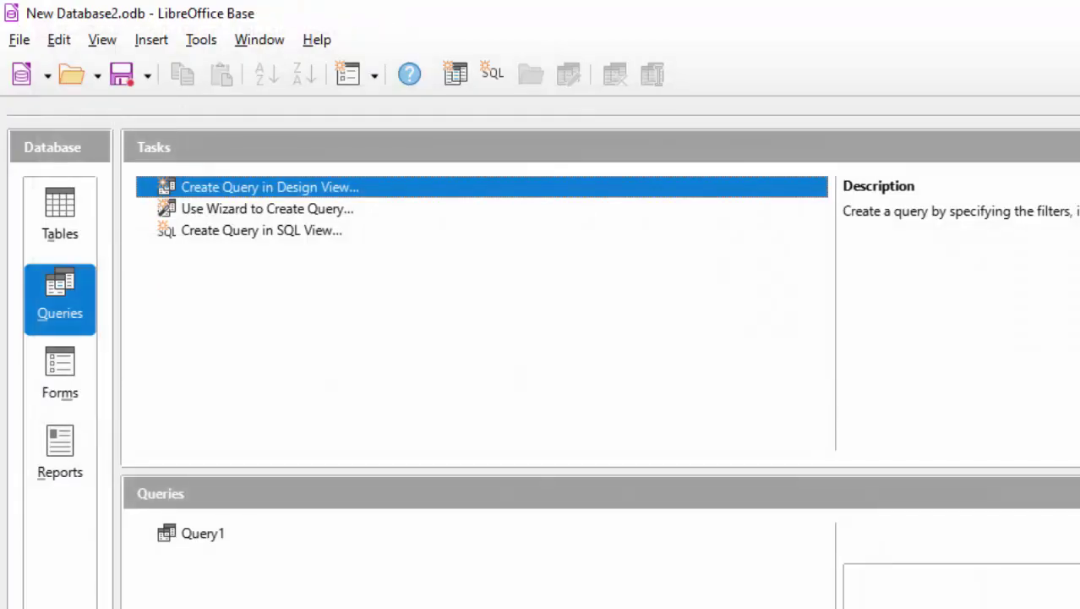
double_click(204, 531)
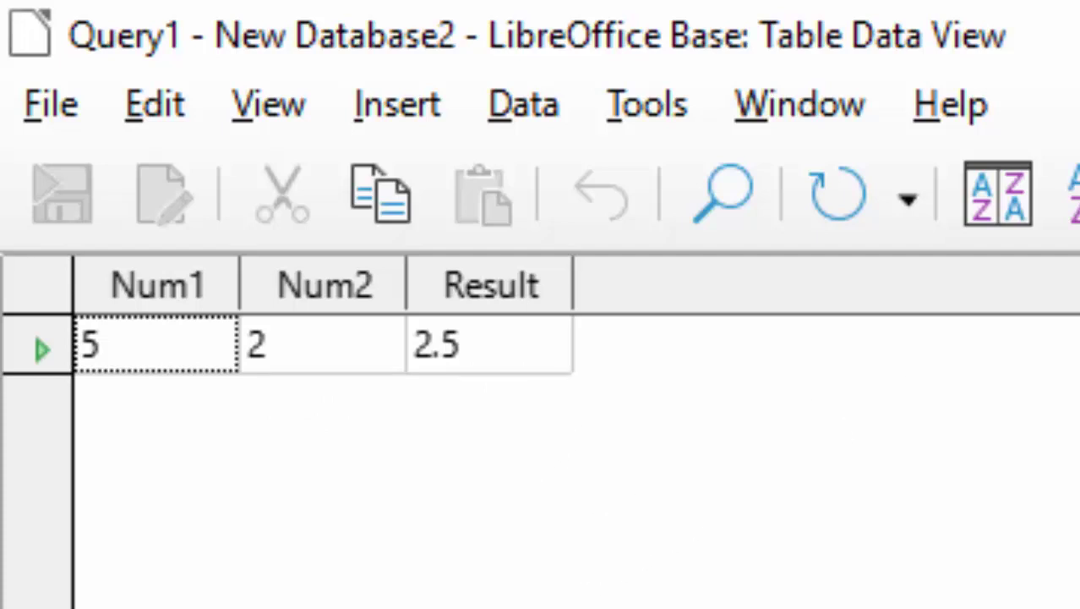
key(ctrl+w)
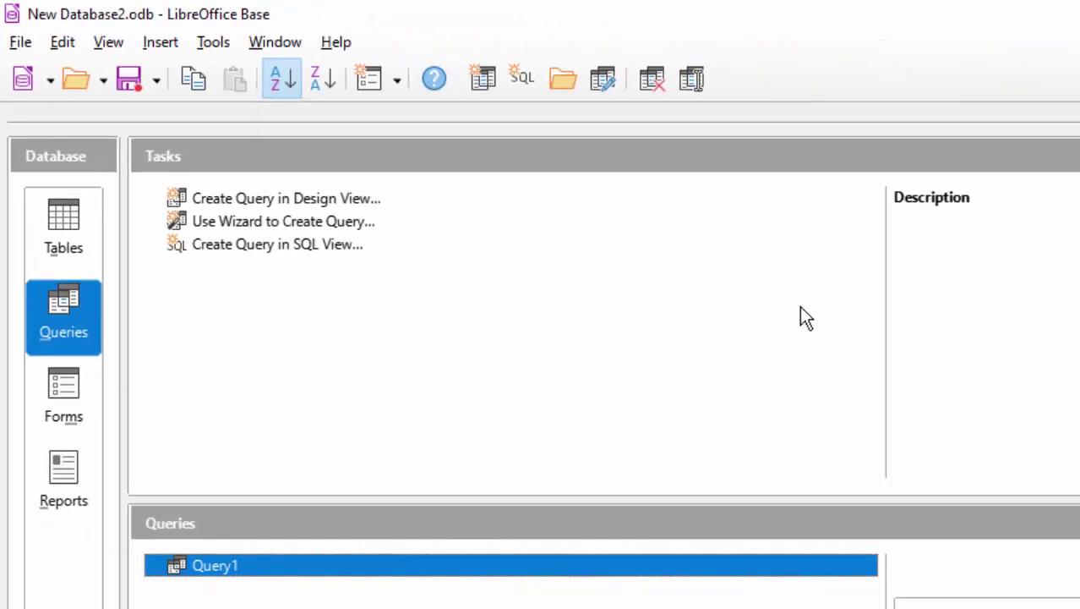
Open Table1 and add record ID 2 with Num1 34 and Num2 3
click(91, 216)
double_click(326, 568)
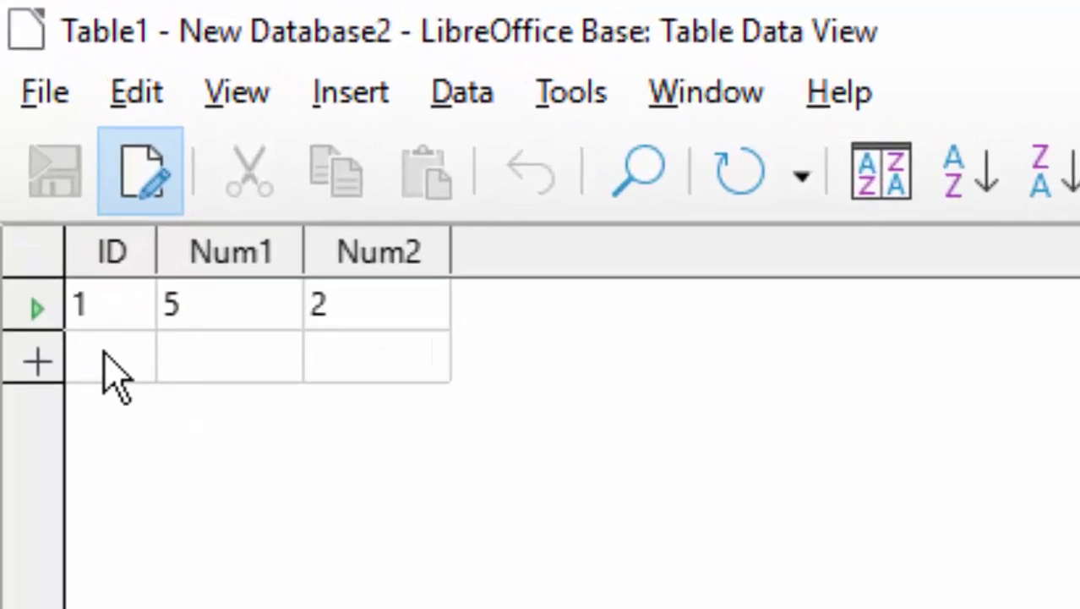
click(118, 337)
text(2)
key(Tab)
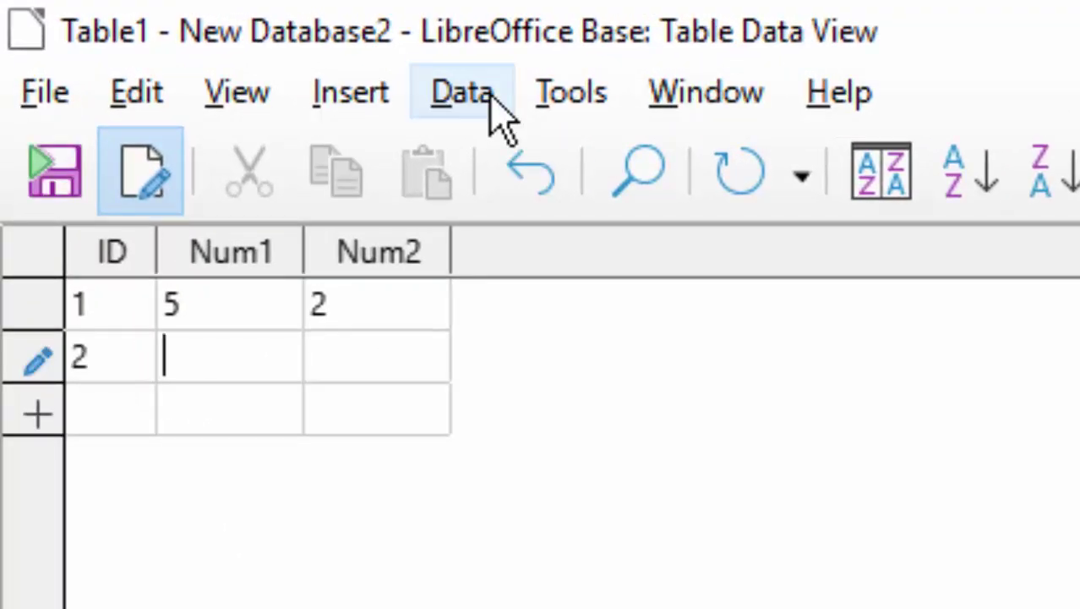
text(34)
key(Tab)
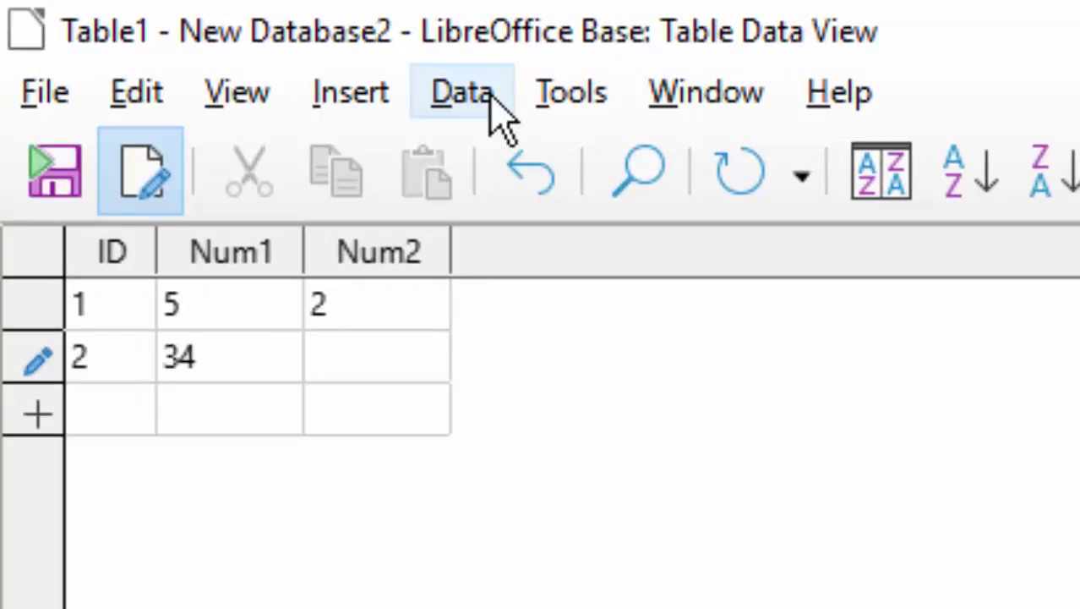
text(3)
key(Tab)
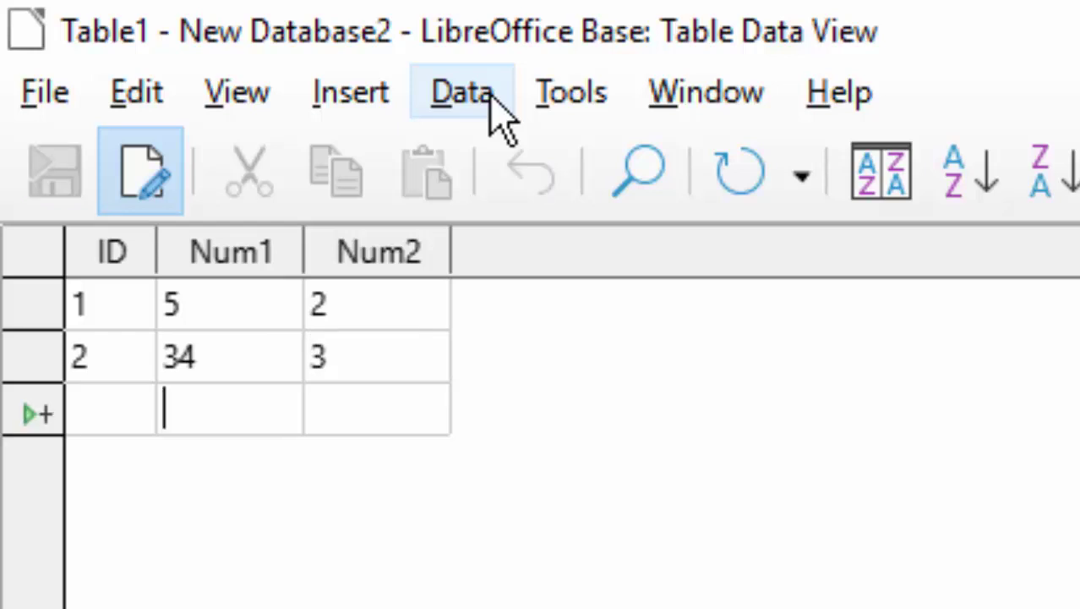
Add records ID 3 (45/7) and ID 4 (54/3), then save the record
click(139, 409)
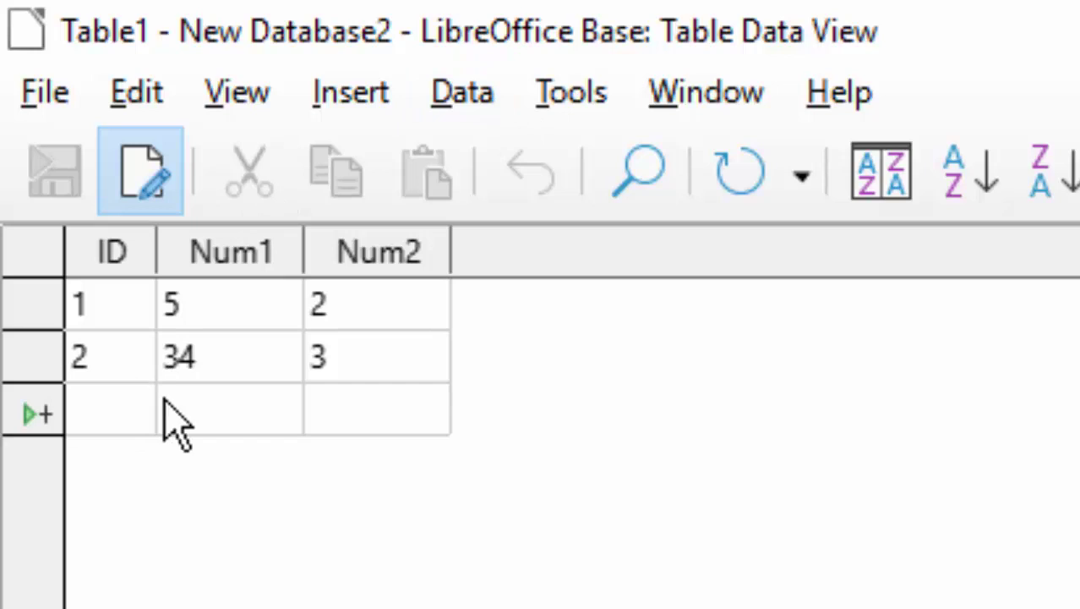
text(3)
key(Tab)
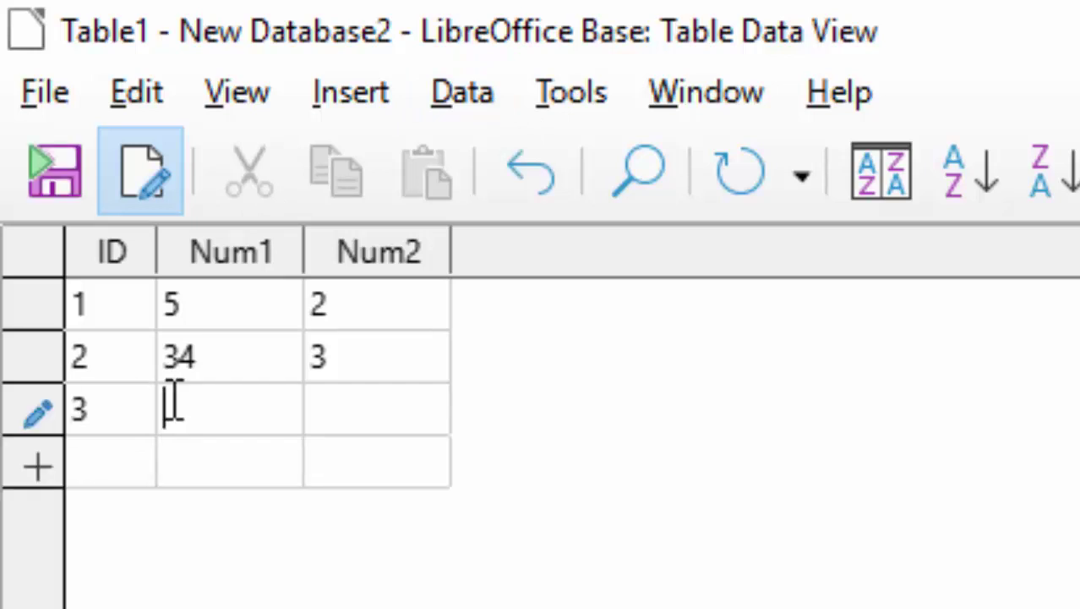
text(45)
key(Tab)
text(7)
key(Tab)
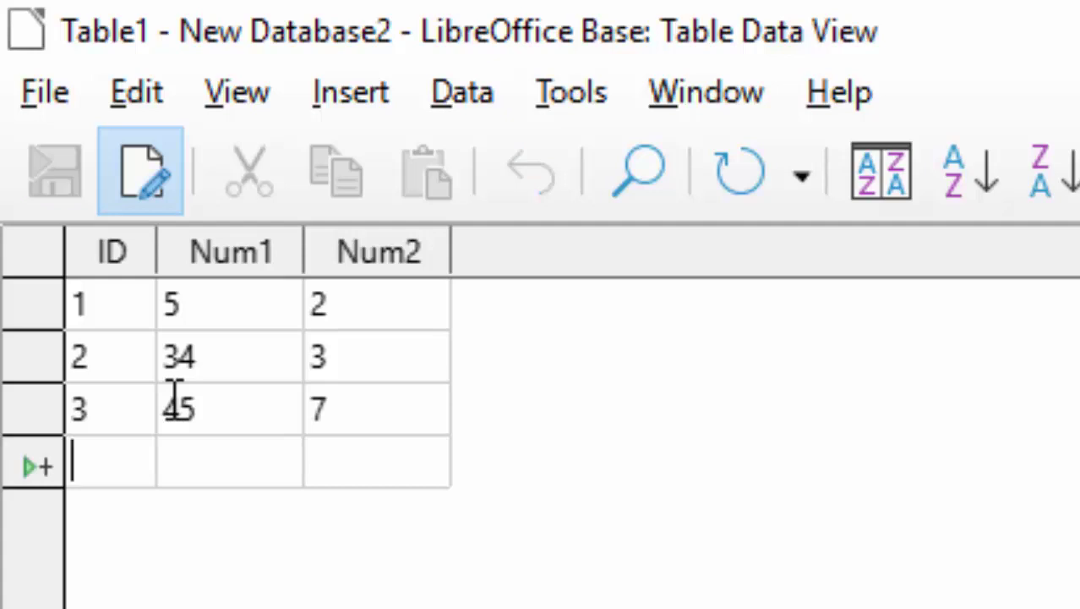
text(4)
key(Tab)
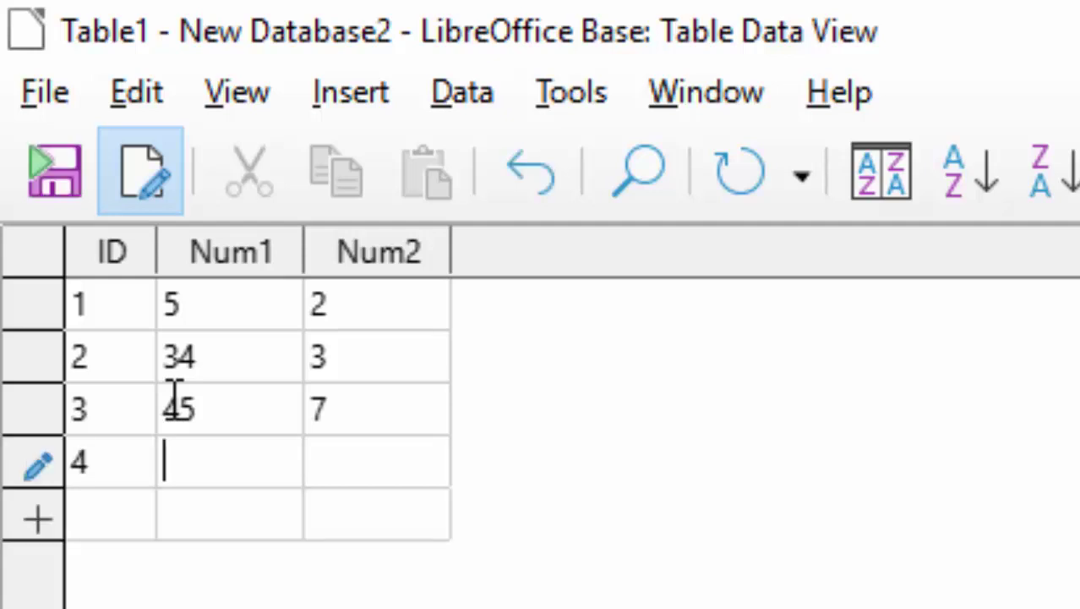
text(54)
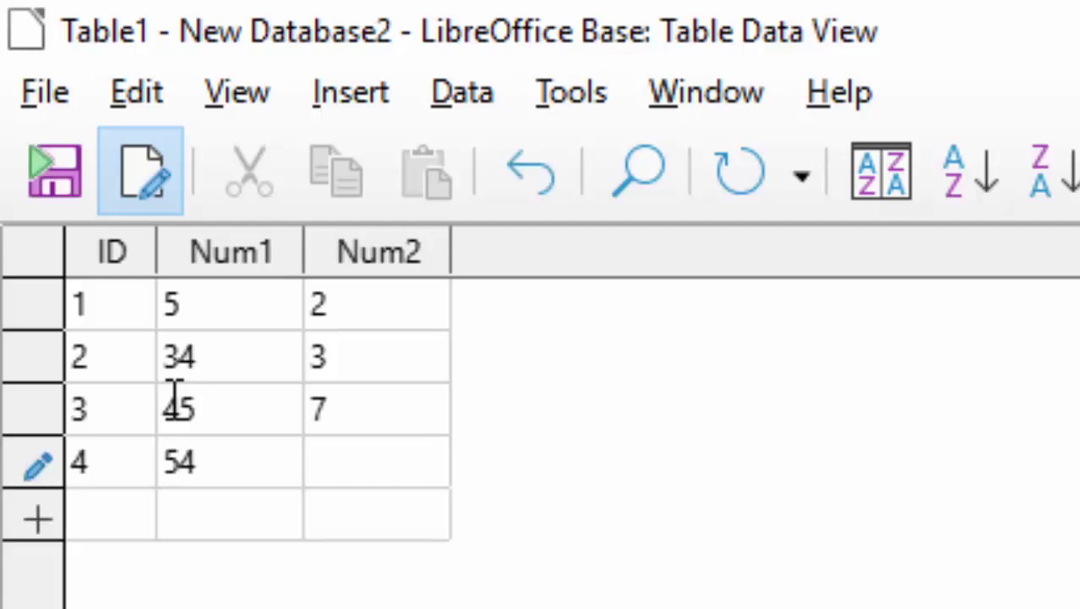
key(Tab)
text(3)
click(36, 188)
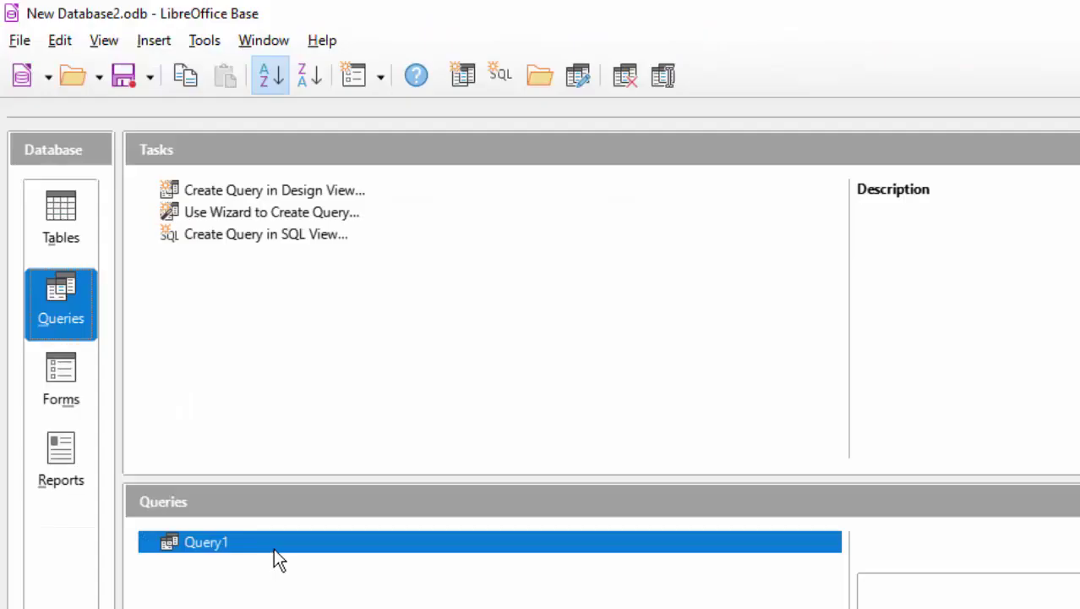
Open Query1 to view Result for all four rows: 2.5, 11.33, 6.43 and 18
double_click(273, 546)
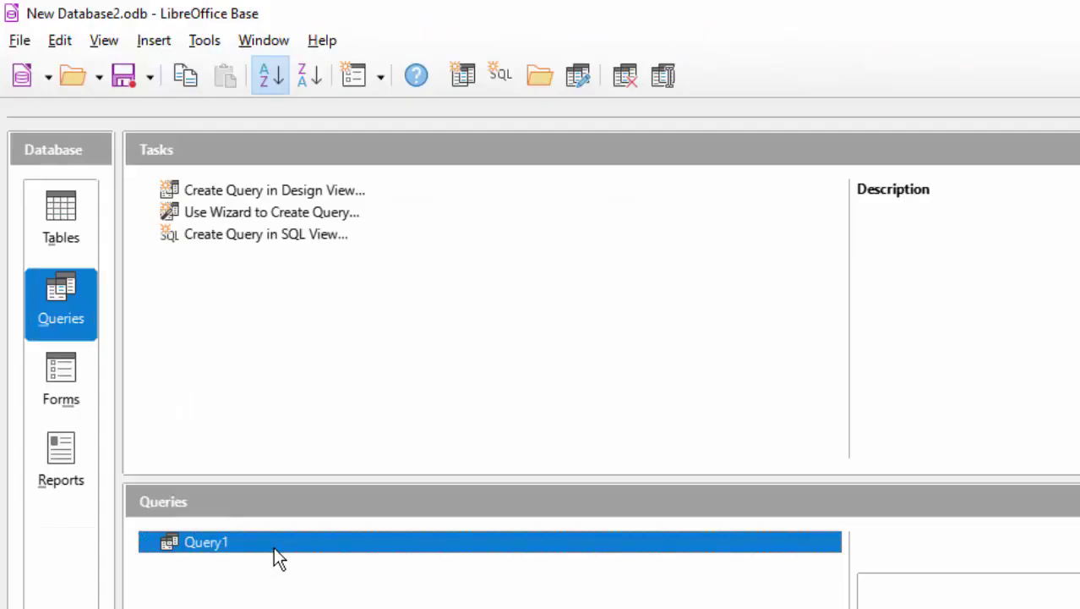